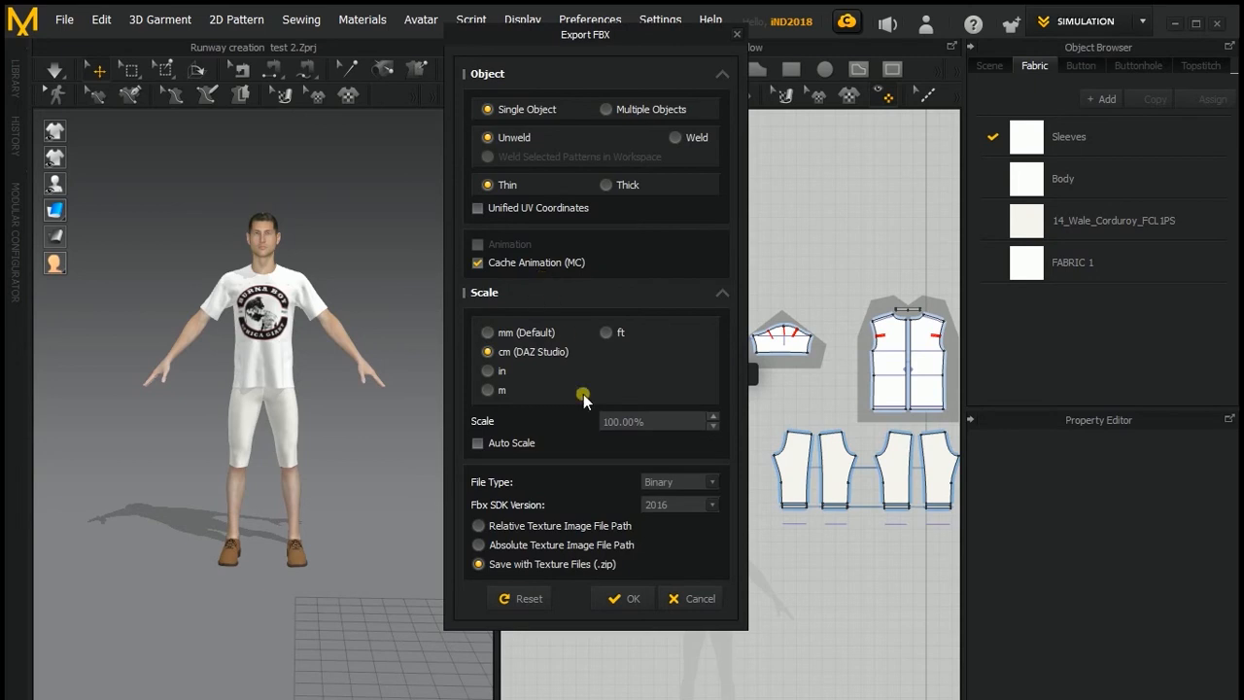
# Step: Export the scene as Alembic (HDF5), overwriting Alembic c4d.abc in the Marvelous Design and Cinema 4d Tutorial folder, with default settings
pyautogui.click(702, 598)
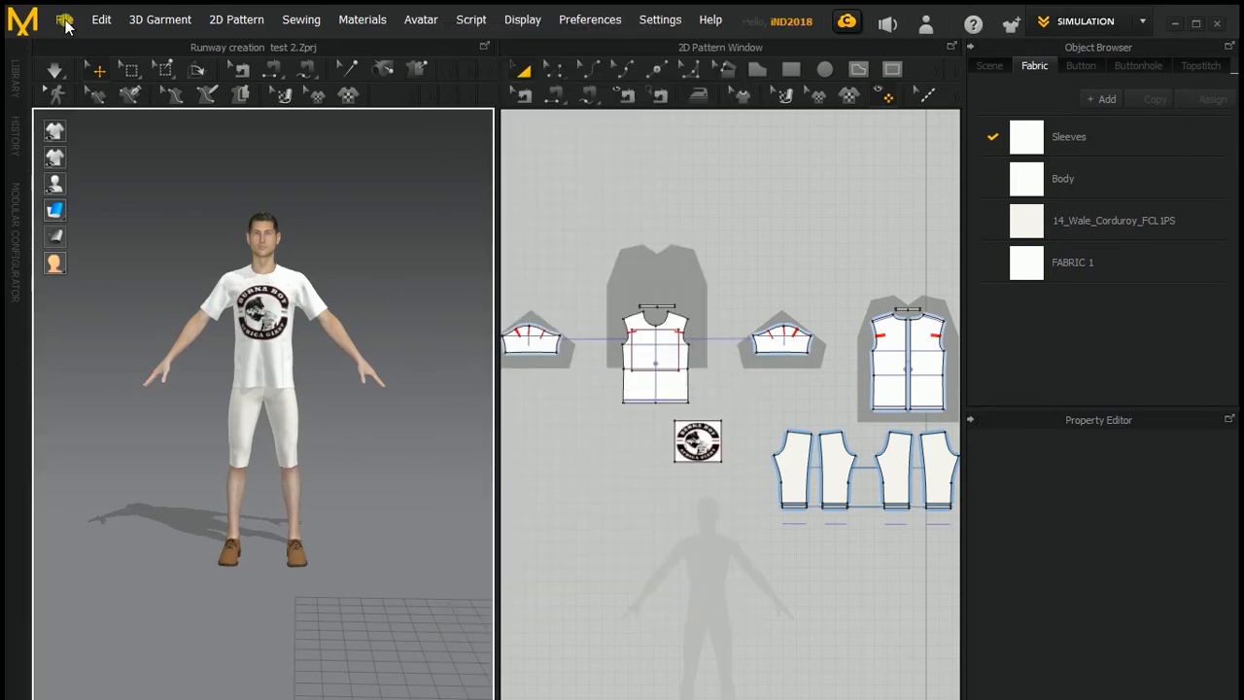
pyautogui.click(64, 20)
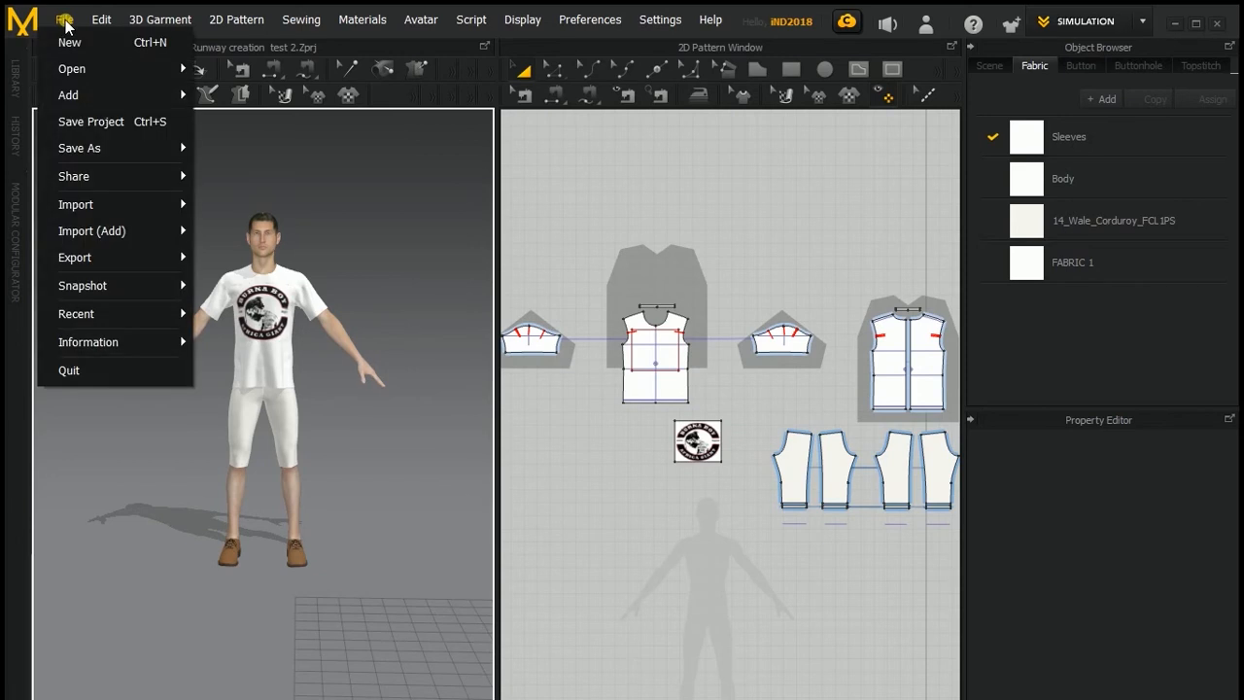
pyautogui.moveTo(101, 258)
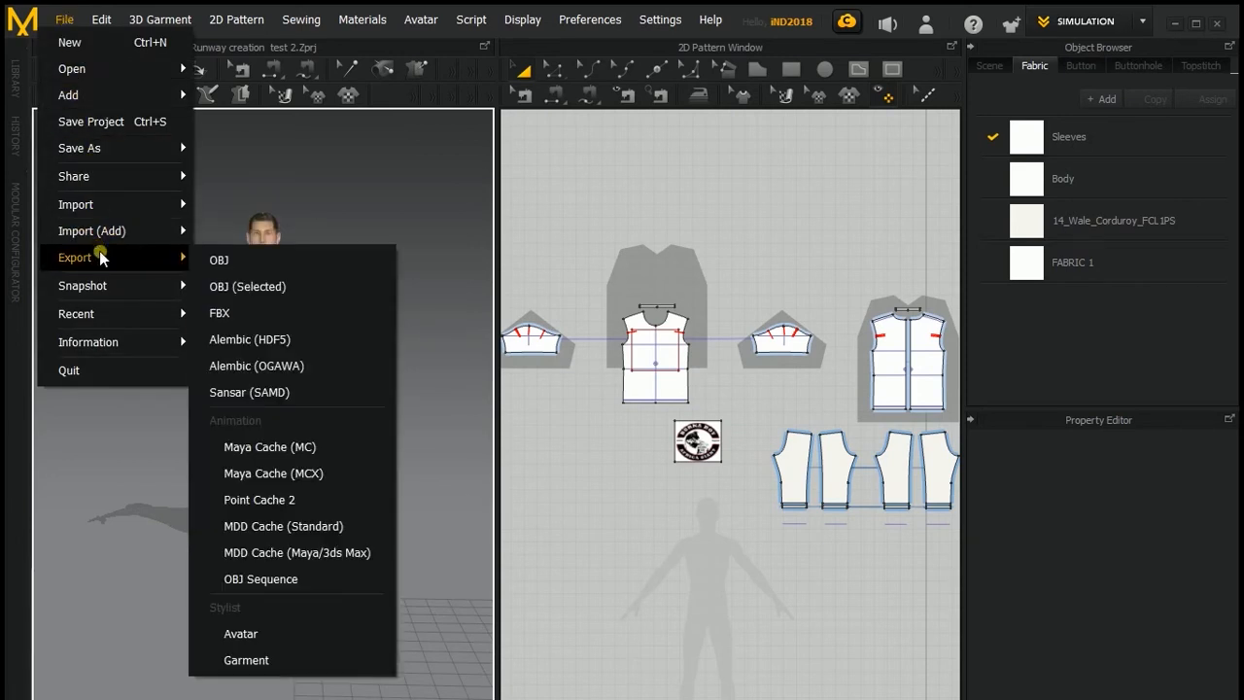
pyautogui.click(268, 340)
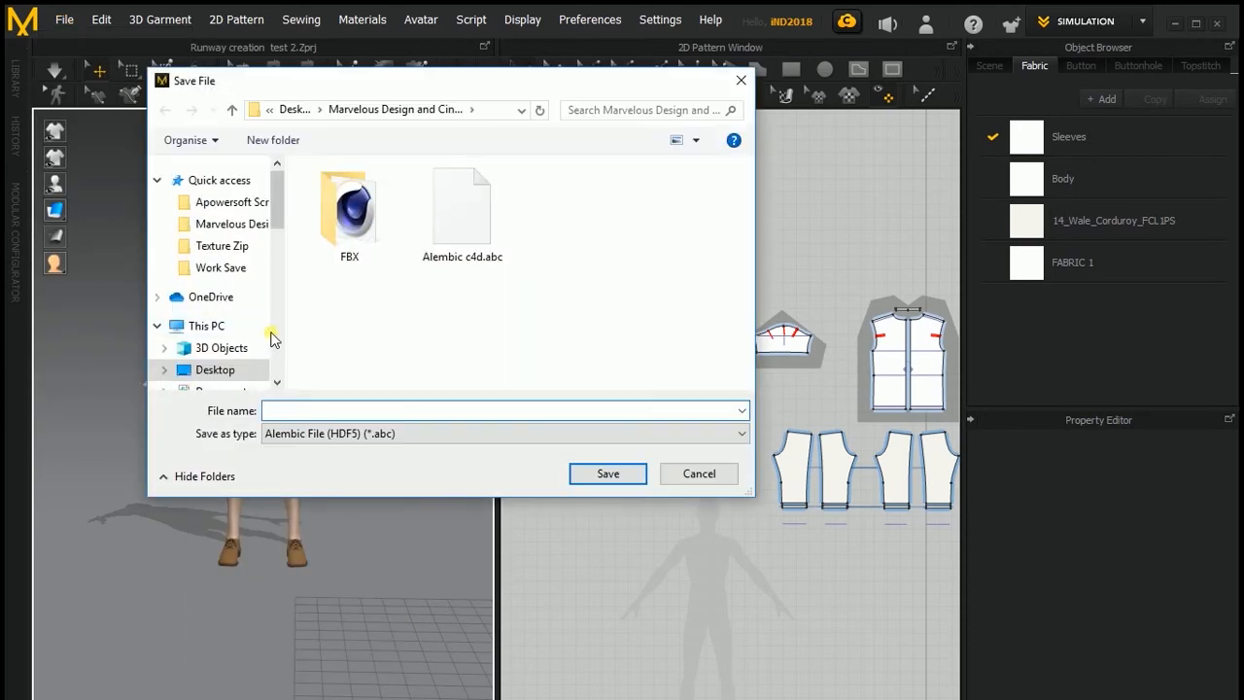
pyautogui.click(474, 221)
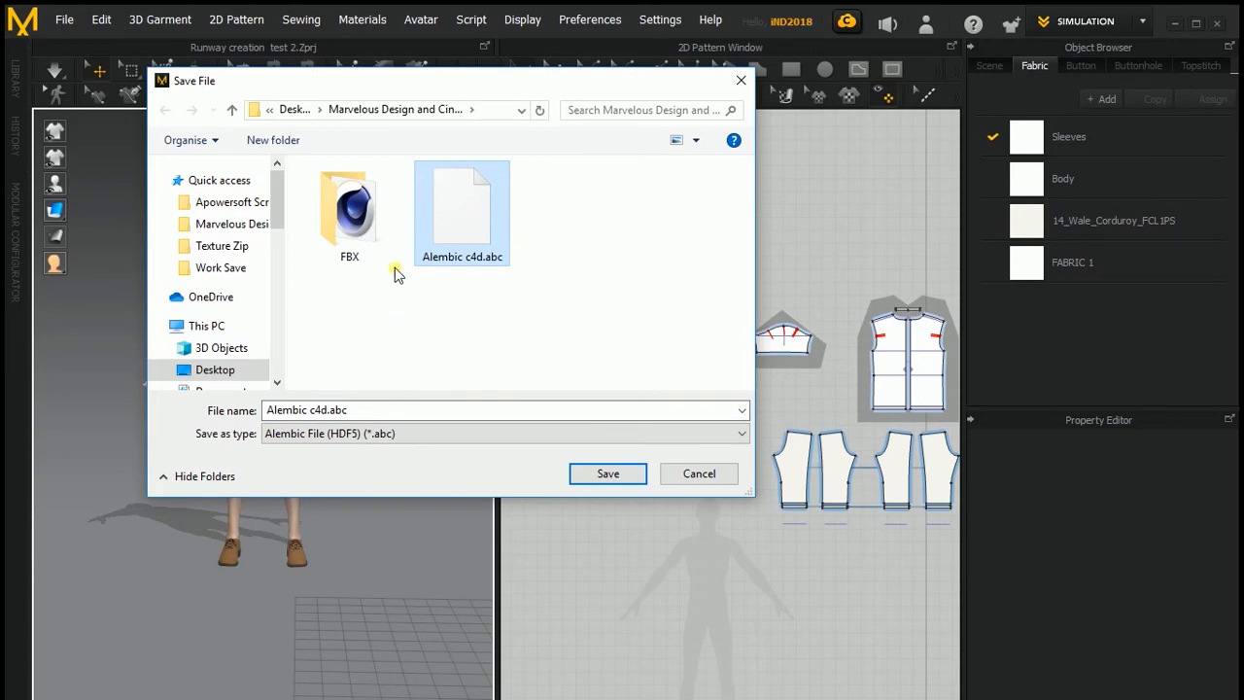
pyautogui.doubleClick(473, 202)
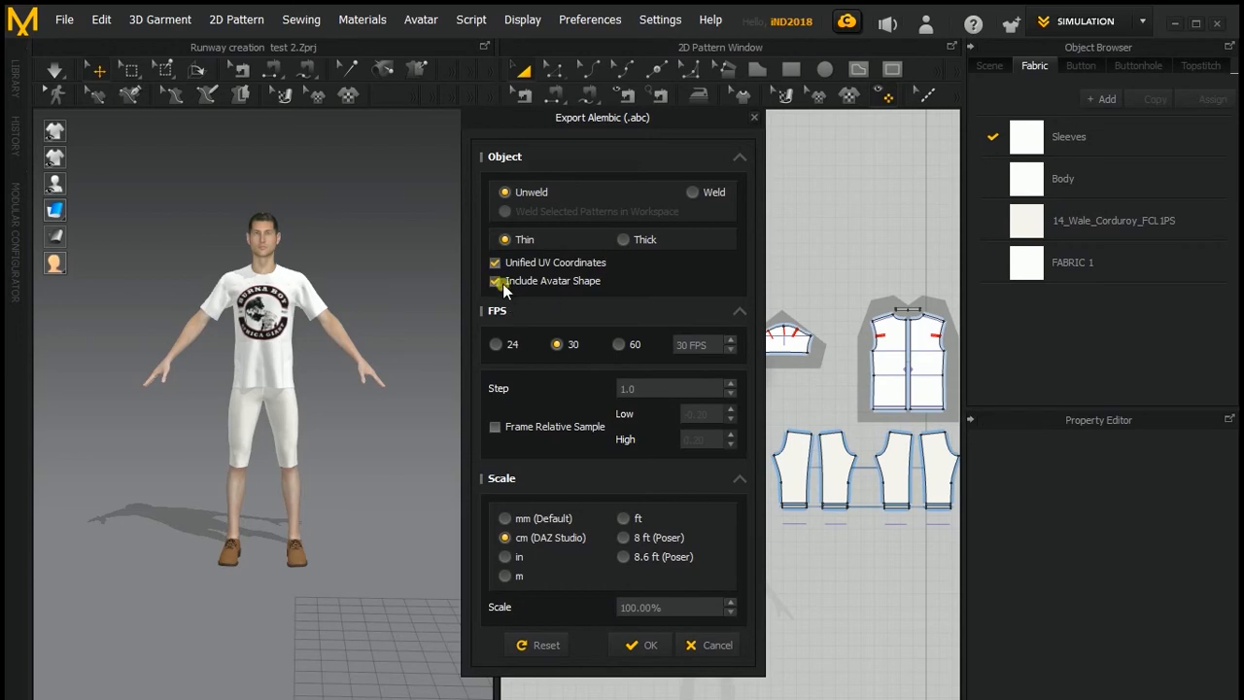
pyautogui.click(649, 648)
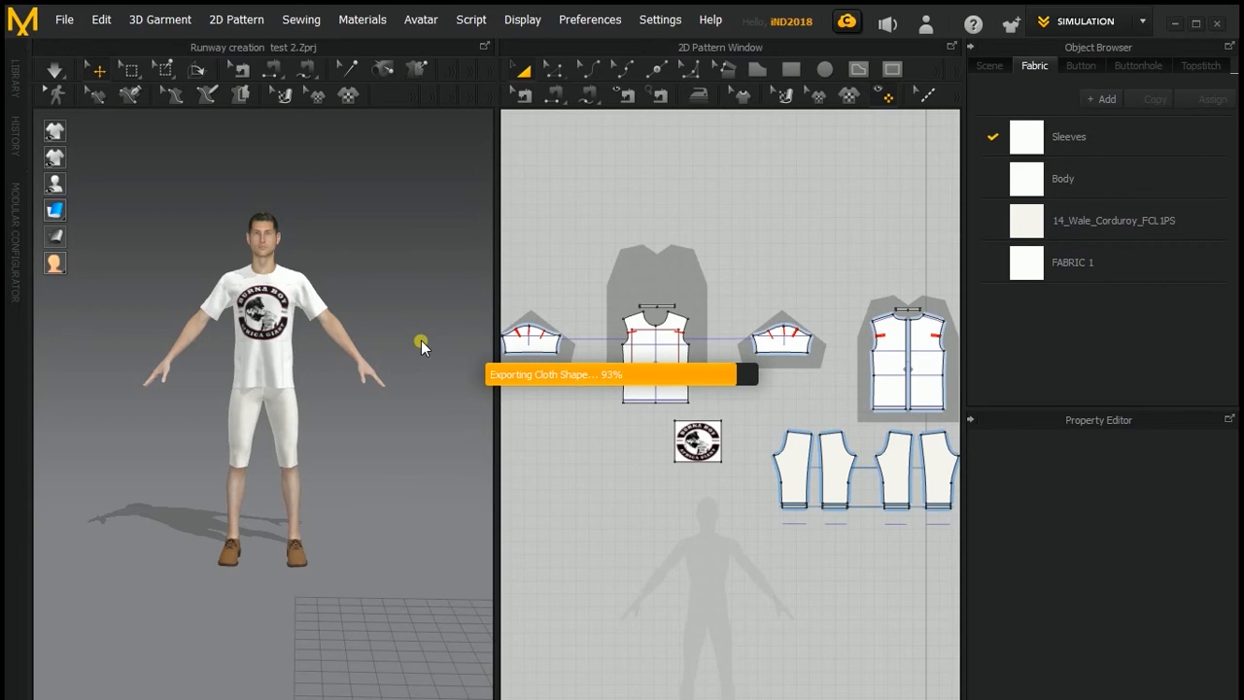
# Step: Start an FBX export into the Absolute file path folder inside the FBX folder
pyautogui.click(64, 24)
pyautogui.moveTo(97, 258)
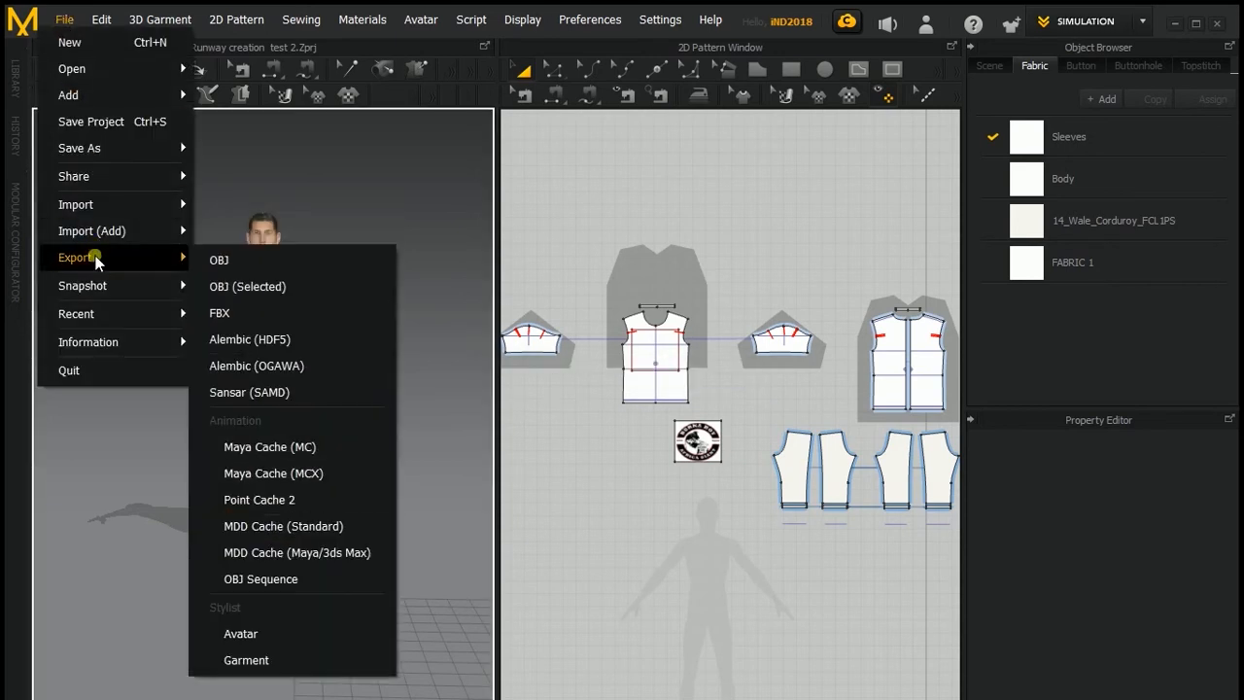
pyautogui.click(233, 313)
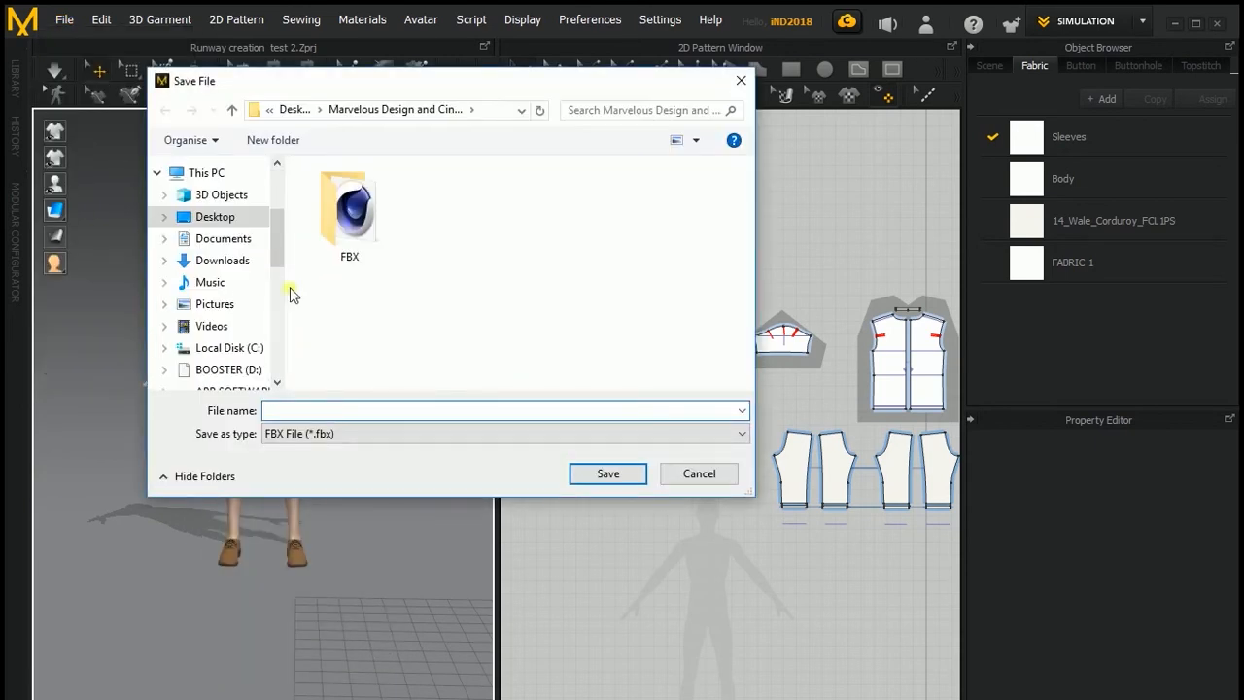
pyautogui.doubleClick(352, 224)
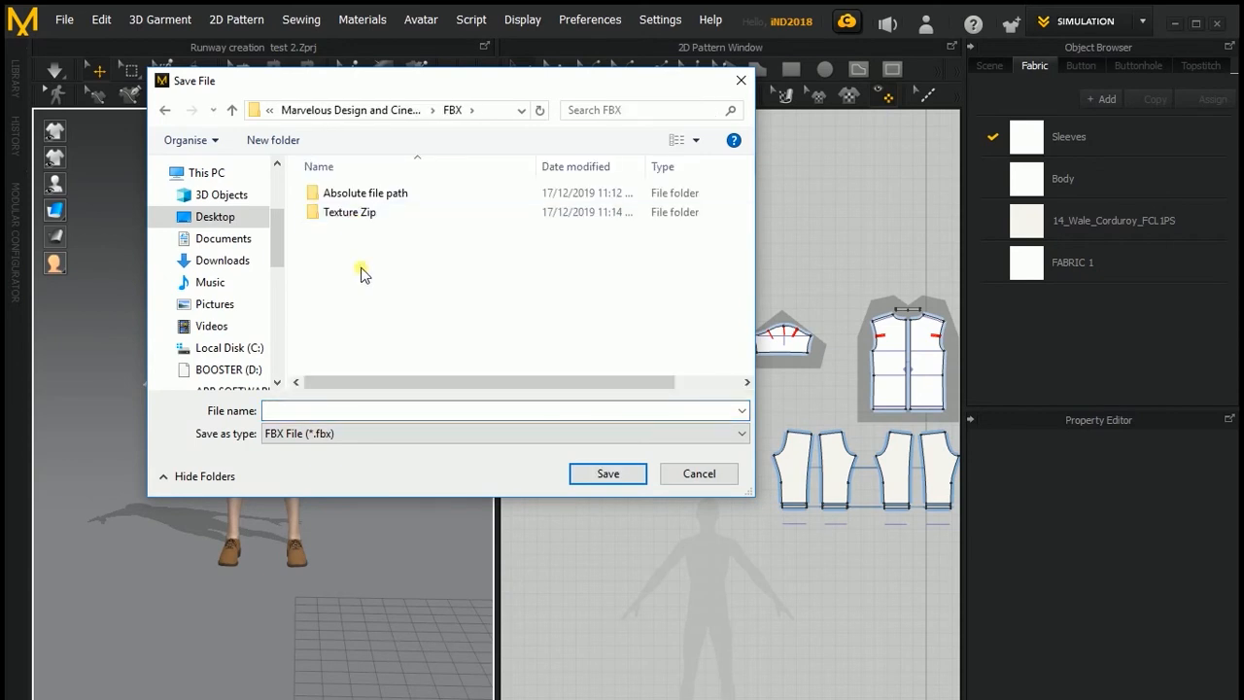
pyautogui.click(360, 198)
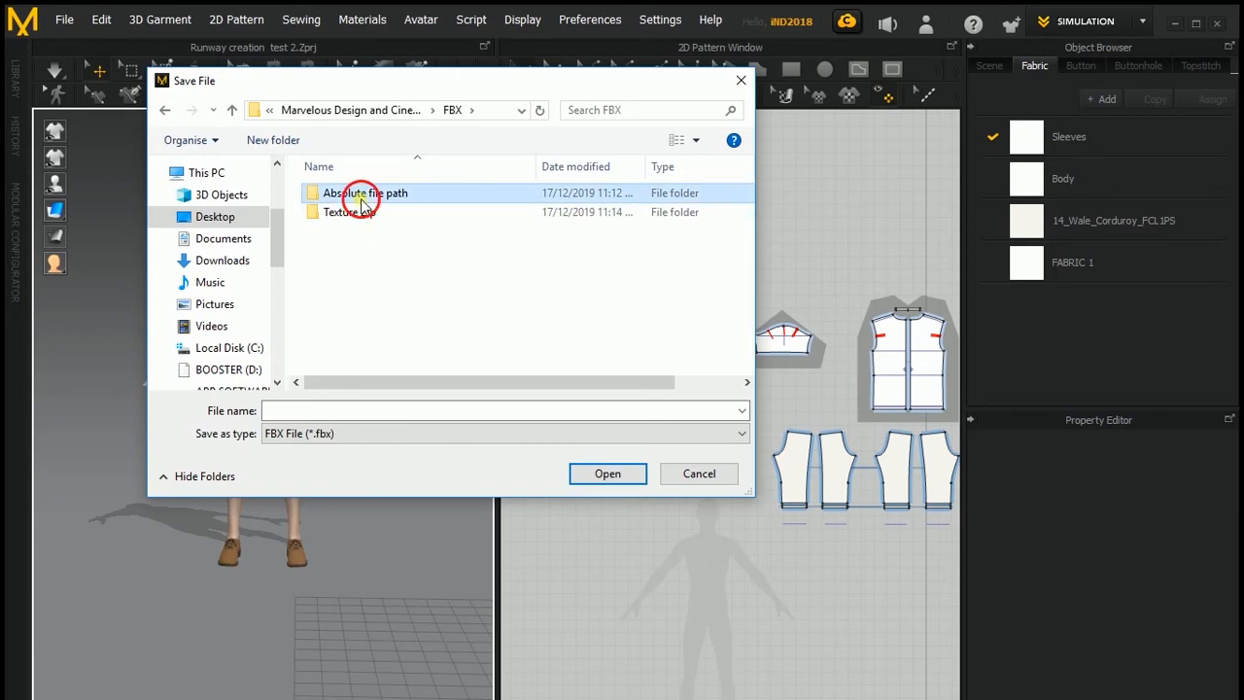
pyautogui.doubleClick(362, 201)
pyautogui.click(302, 409)
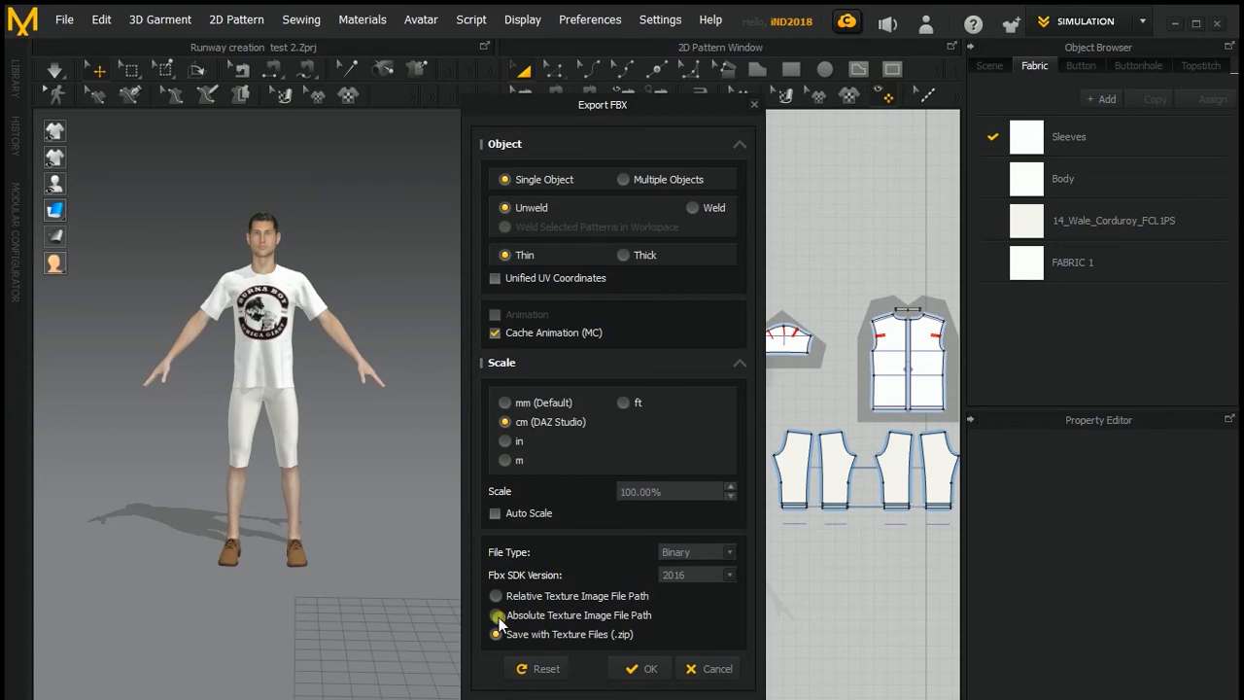
# Step: Set the FBX export to Absolute Texture Image File Path and FBX SDK version 2014/2015, and confirm
pyautogui.click(497, 616)
pyautogui.click(689, 578)
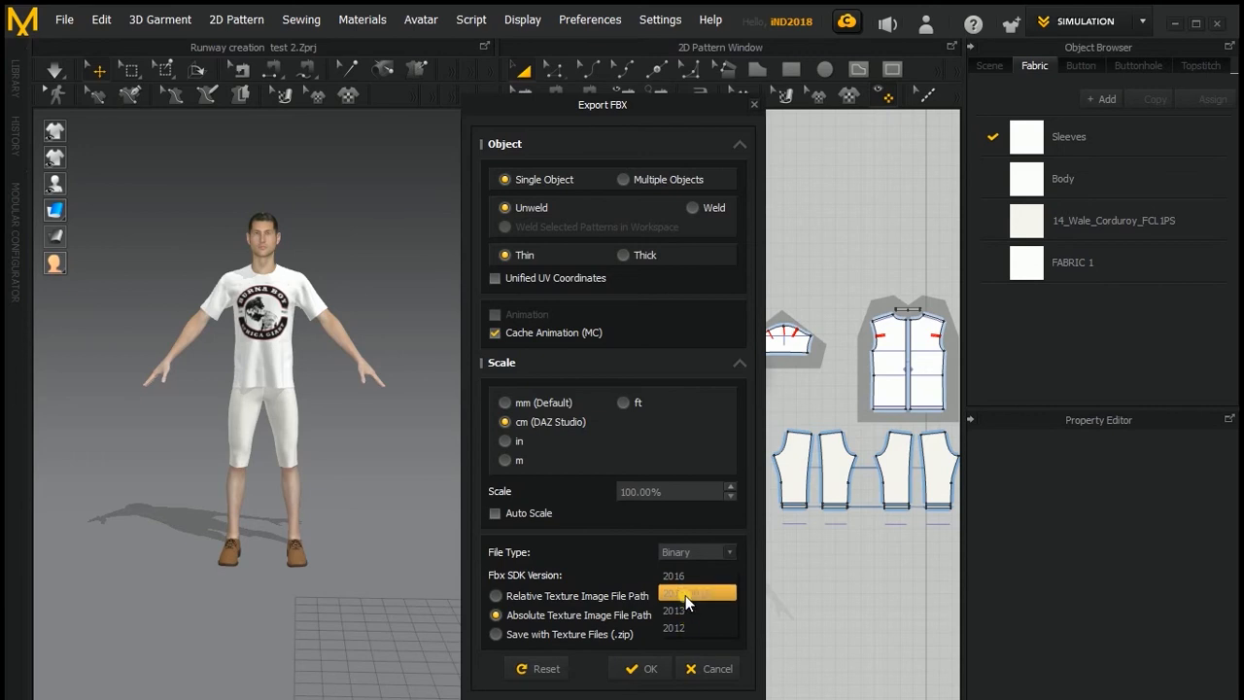
pyautogui.click(685, 595)
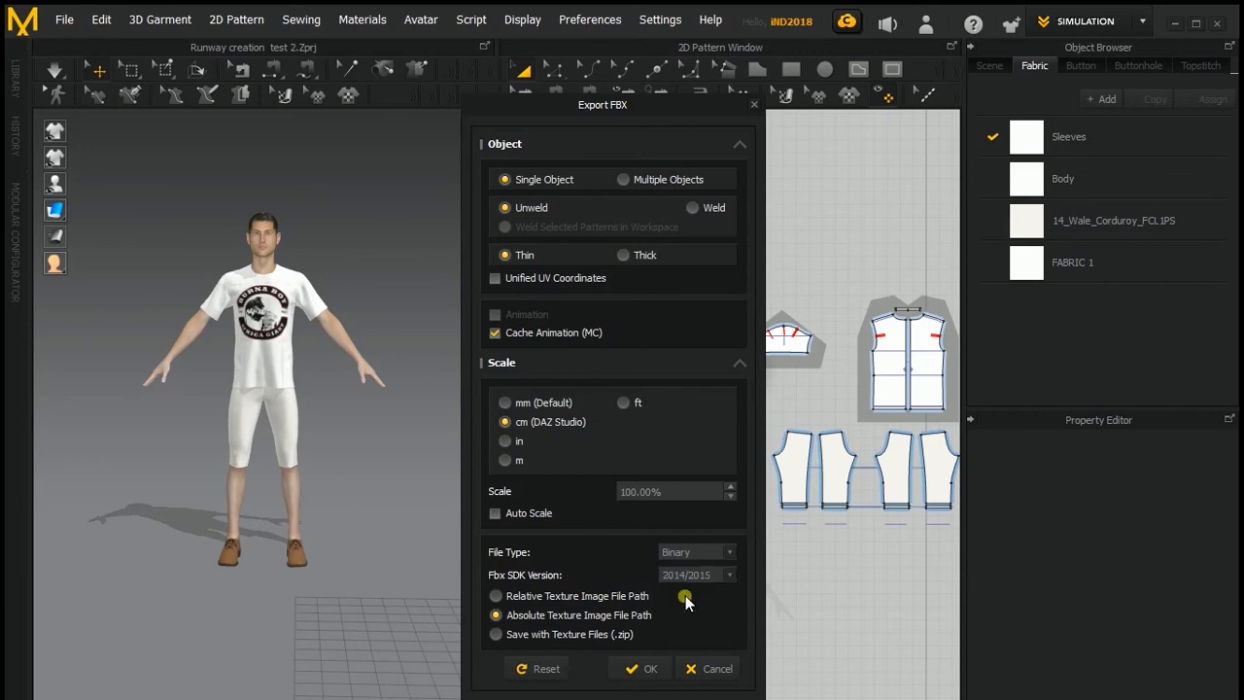
pyautogui.click(645, 669)
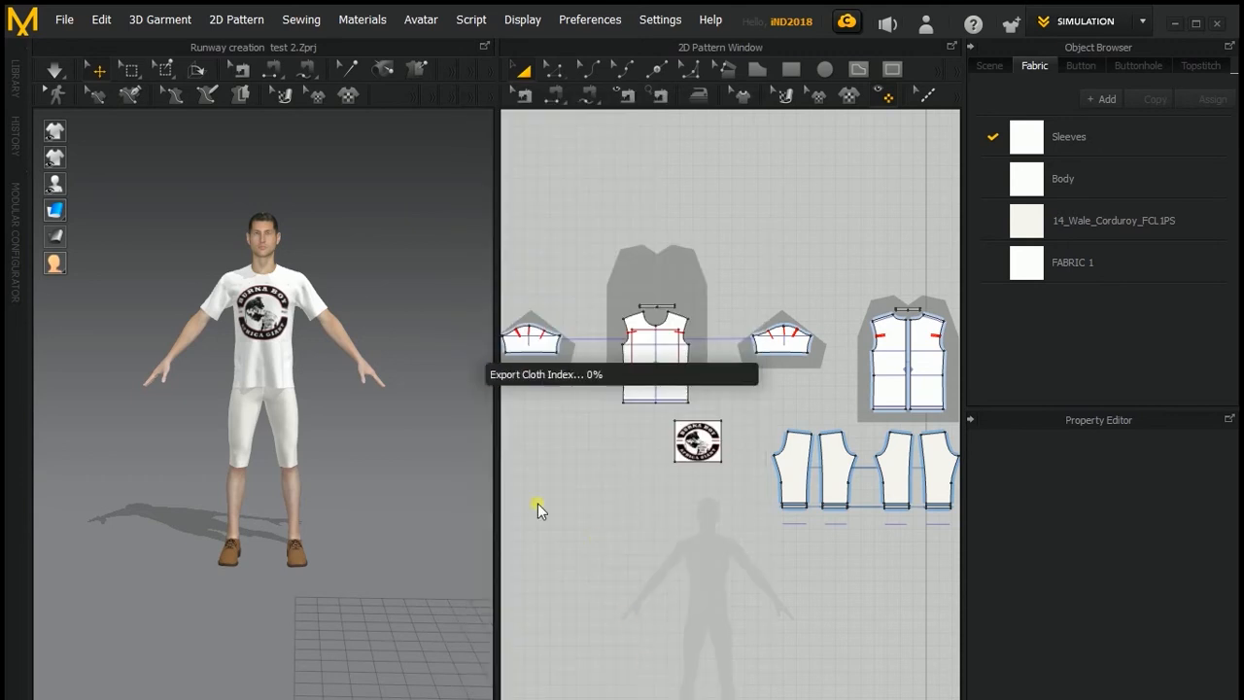
# Step: Minimize the garment program to switch to Cinema 4D
pyautogui.click(272, 313)
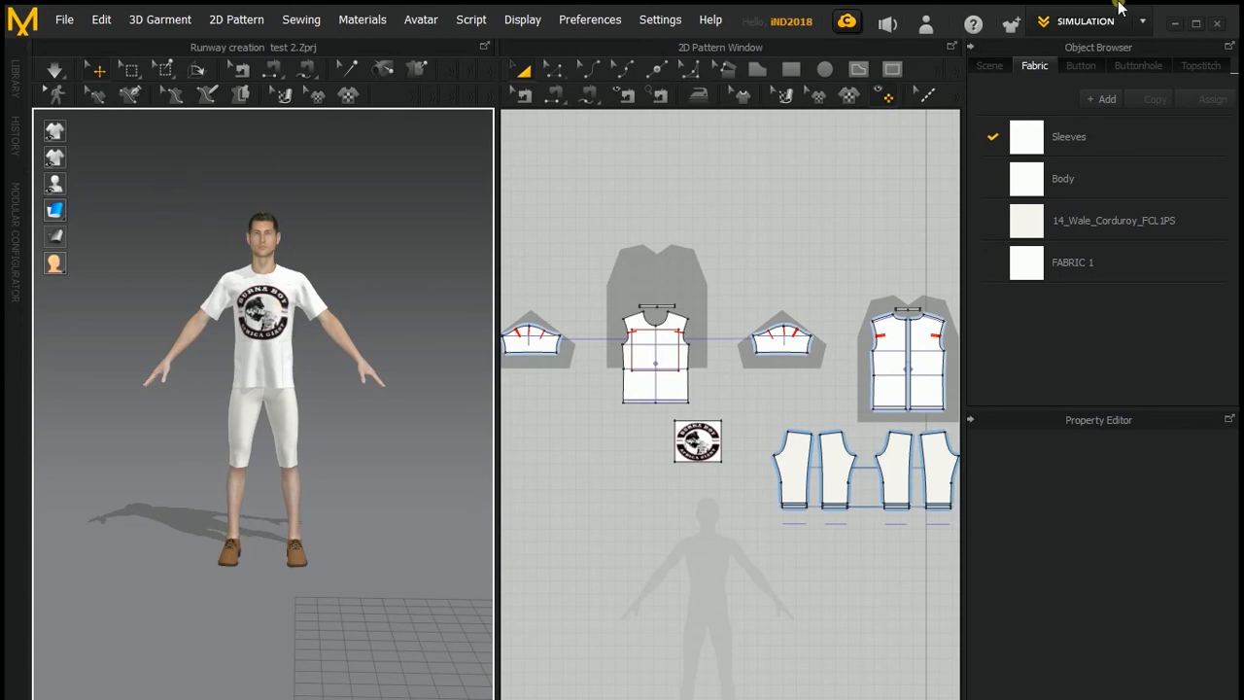
pyautogui.click(1175, 22)
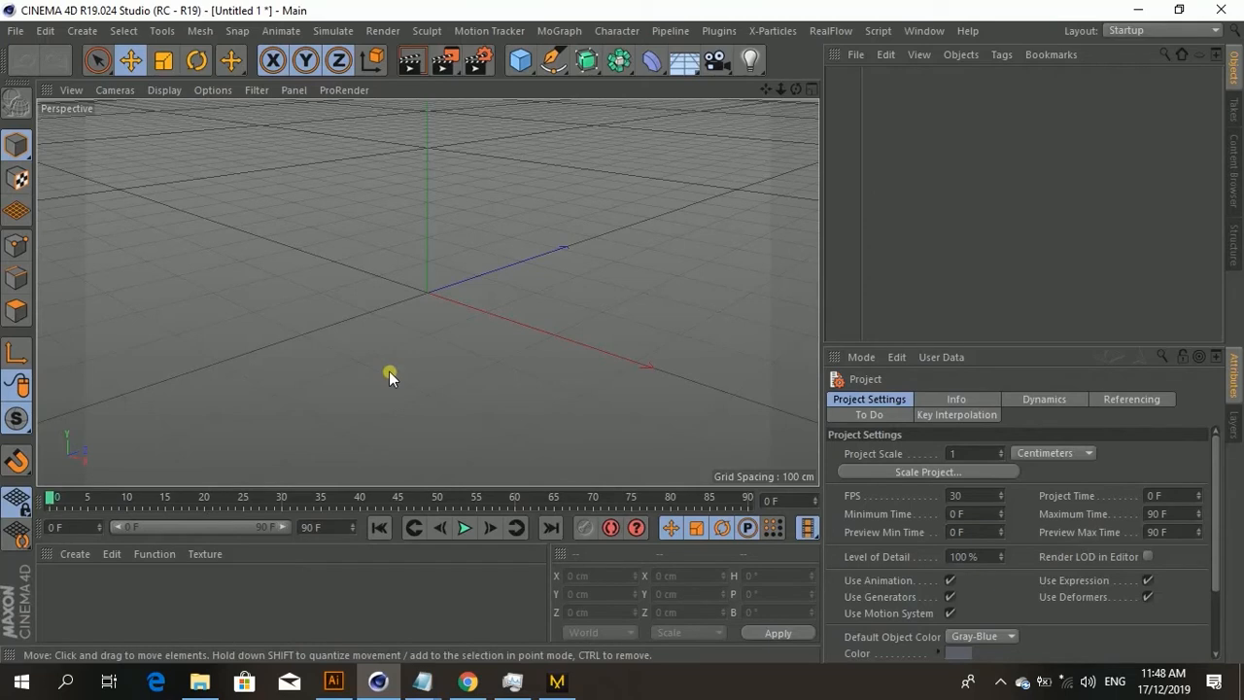
# Step: Merge Alembic c4d.abc from the Desktop's Marvelous Design and Cinema 4d Tutorial folder into the scene with default import settings
pyautogui.keyDown('alt'); pyautogui.moveTo(389, 370); pyautogui.dragTo(502, 368); pyautogui.keyUp('alt')
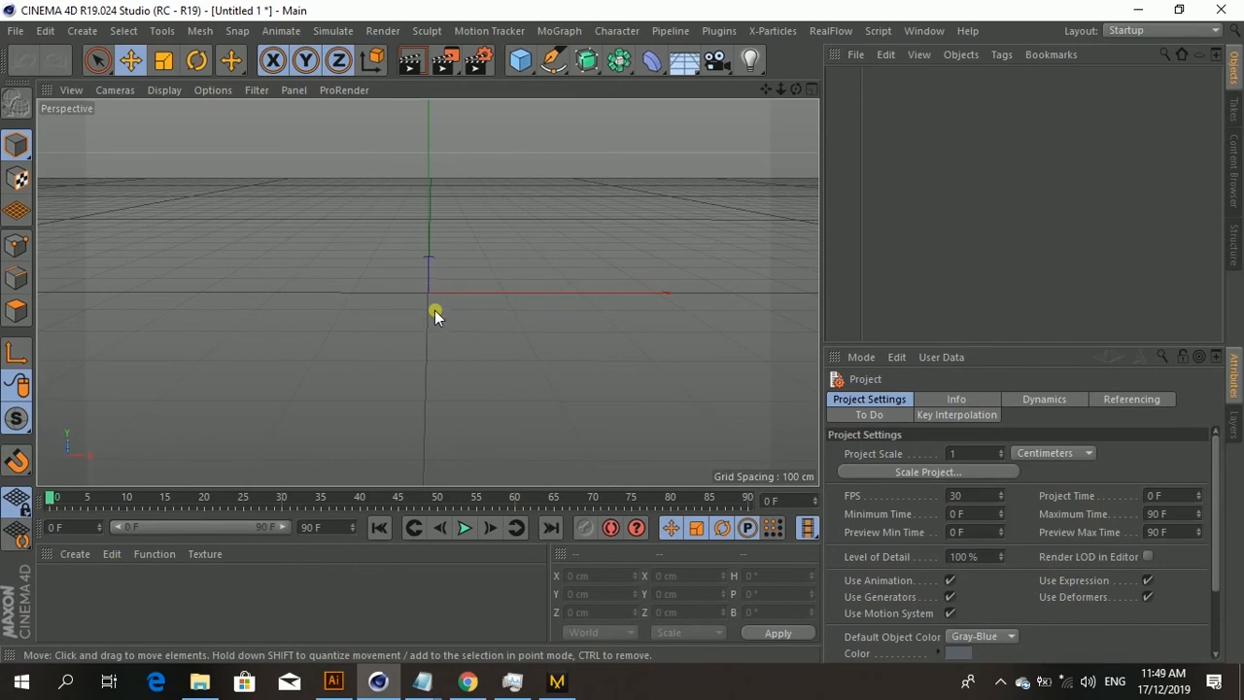
pyautogui.click(12, 31)
pyautogui.click(855, 55)
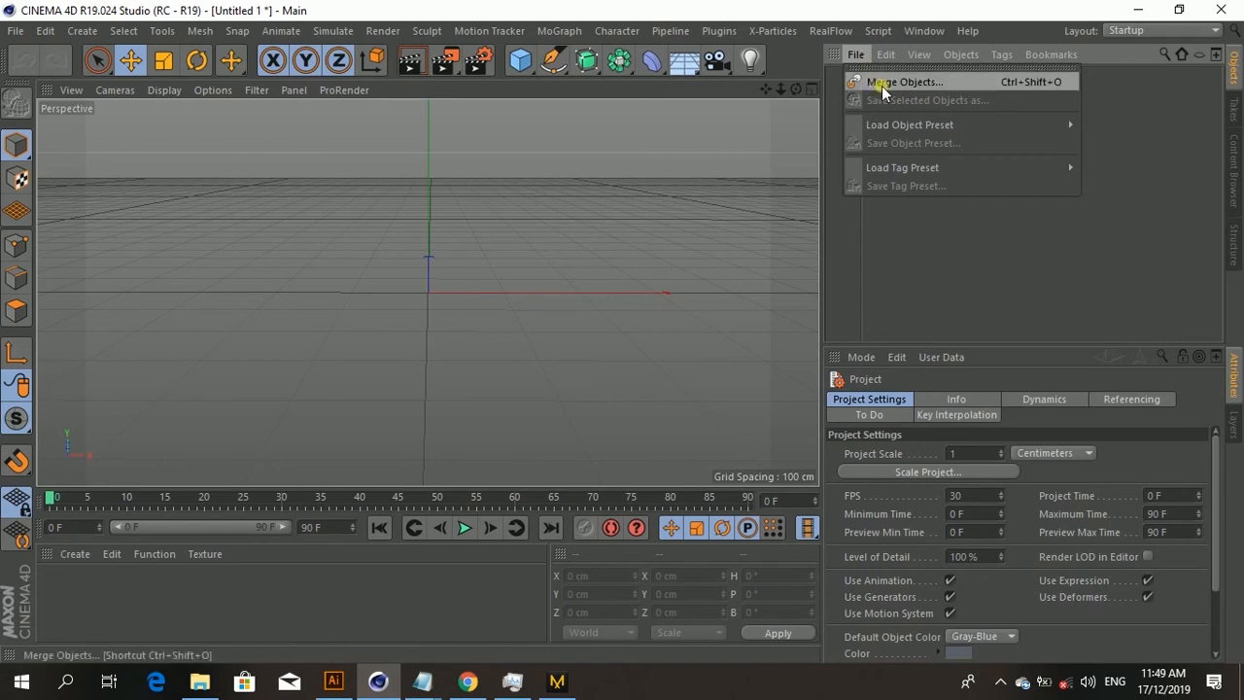
pyautogui.click(861, 55)
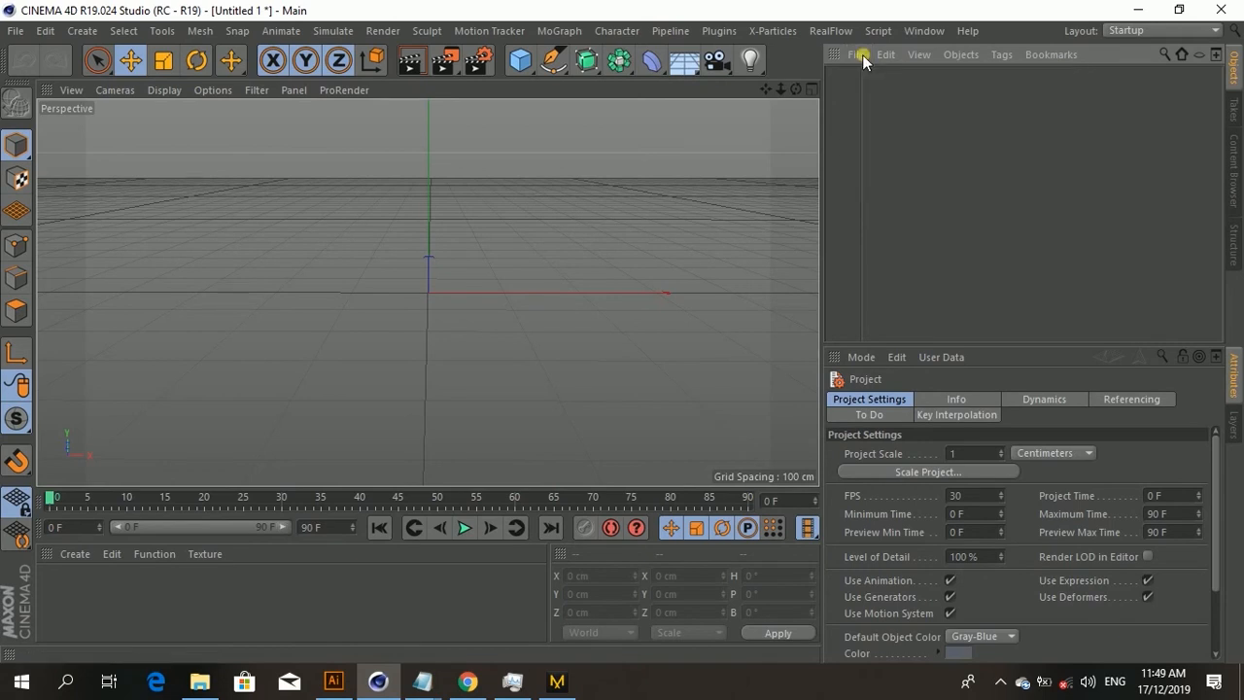
pyautogui.click(858, 56)
pyautogui.click(904, 81)
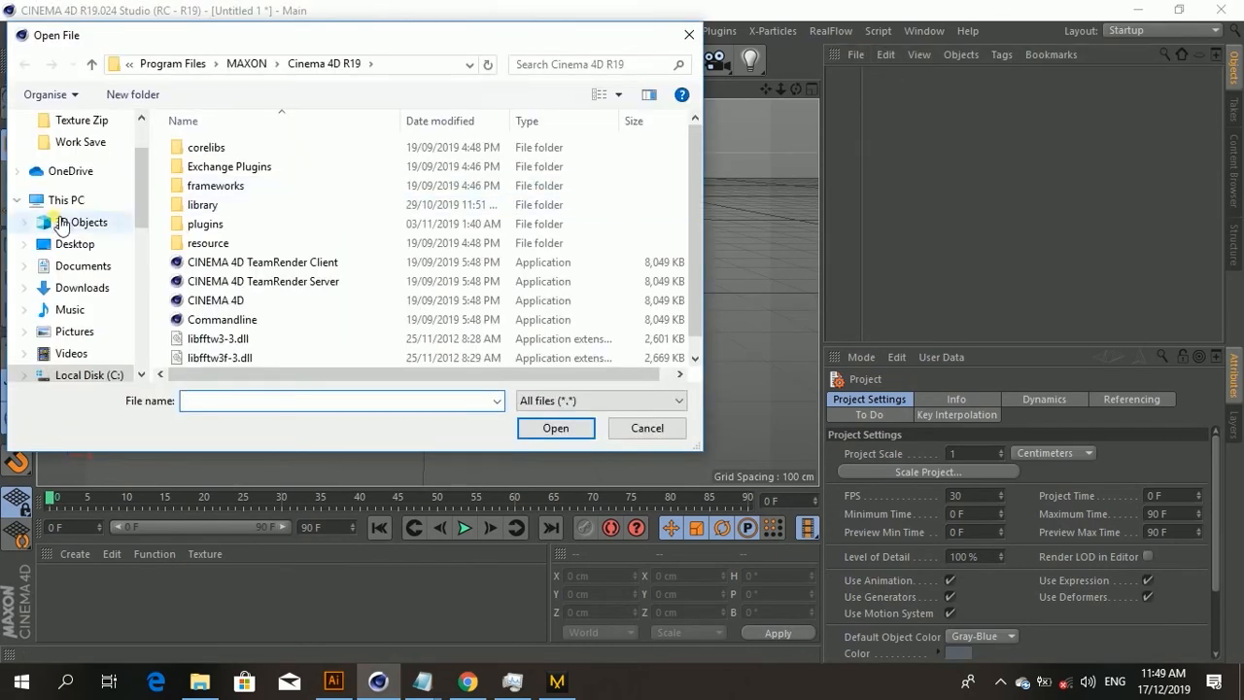
pyautogui.click(74, 244)
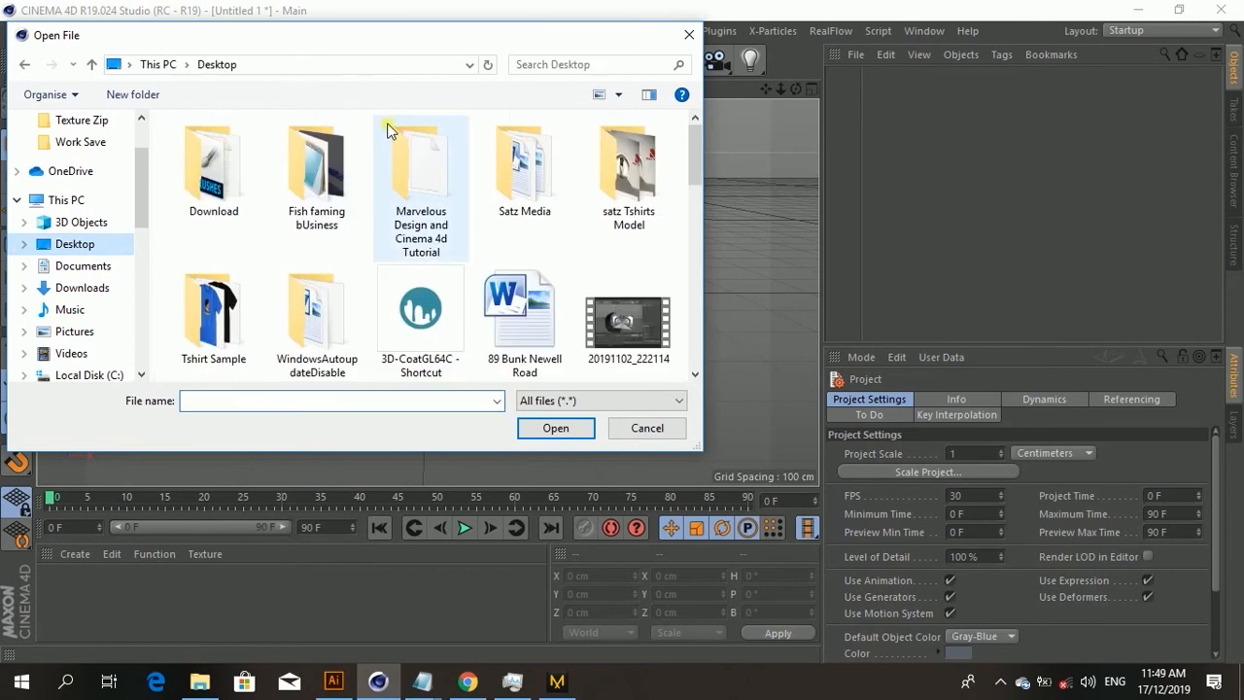
pyautogui.doubleClick(407, 146)
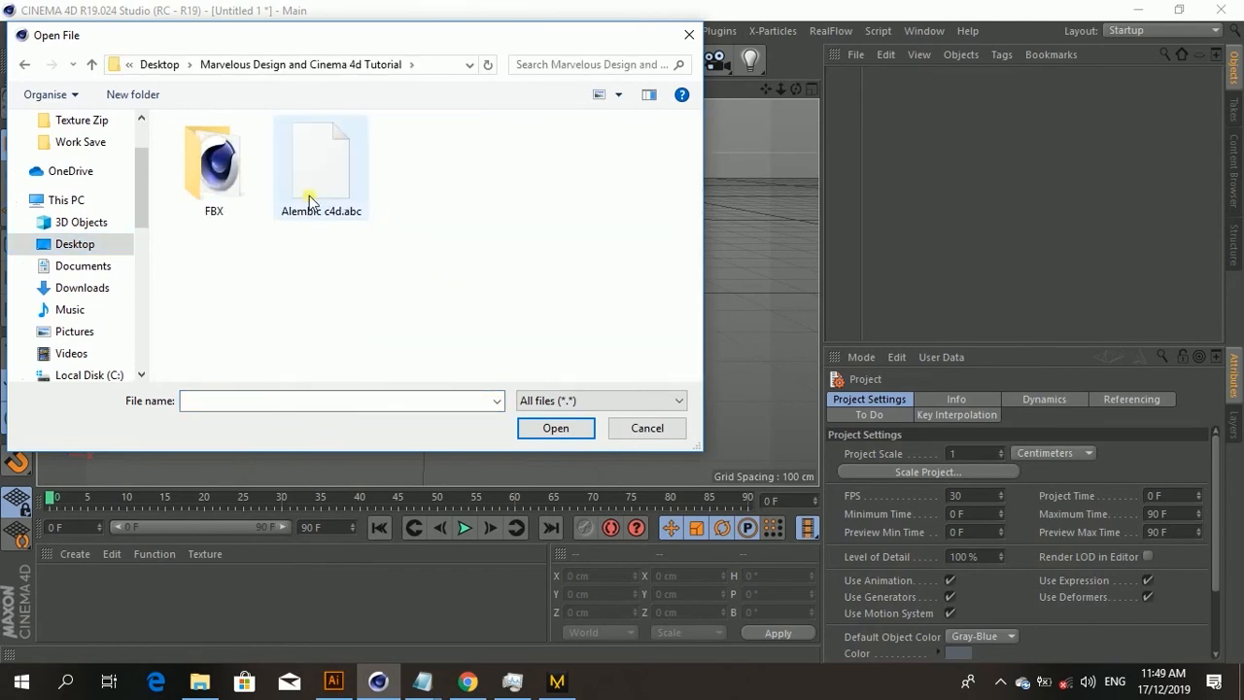
pyautogui.click(321, 166)
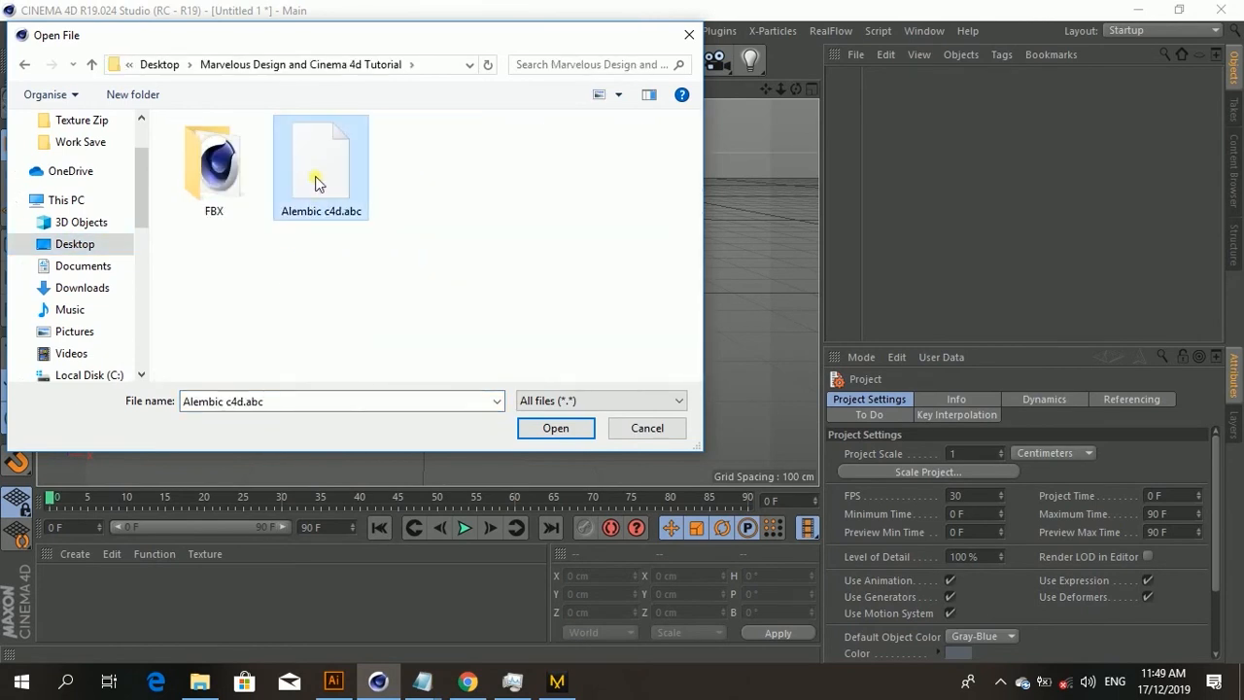
pyautogui.click(556, 428)
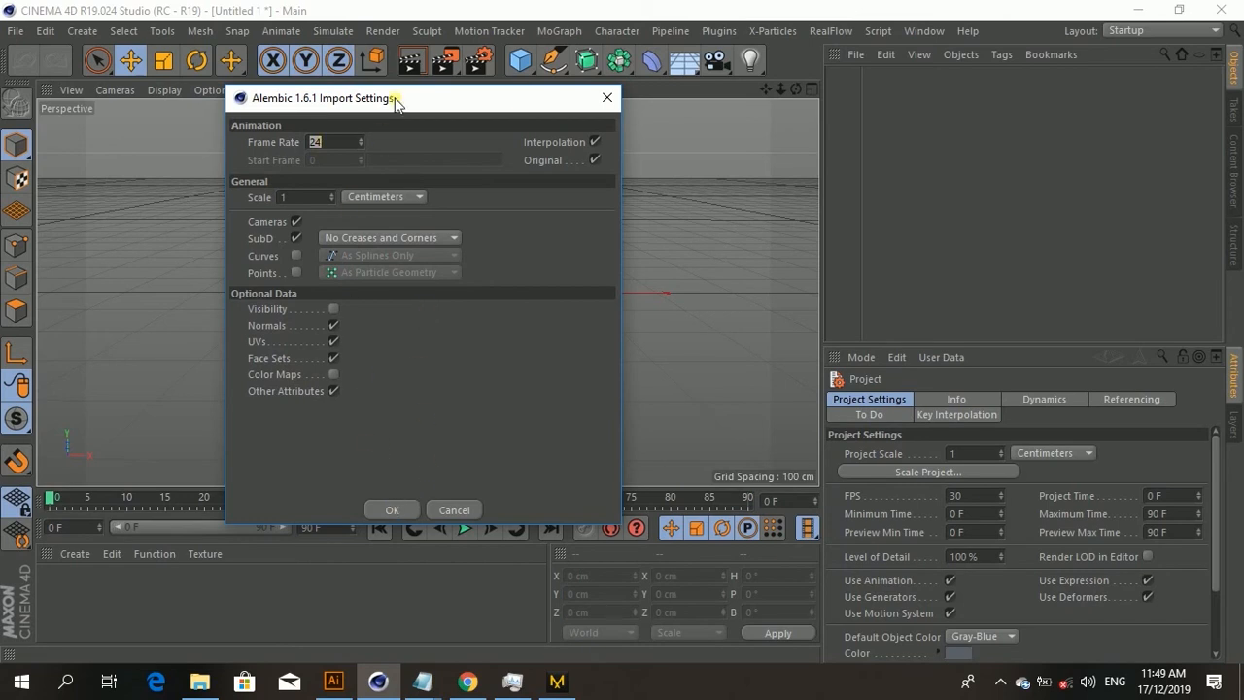
pyautogui.moveTo(413, 101); pyautogui.dragTo(454, 47)
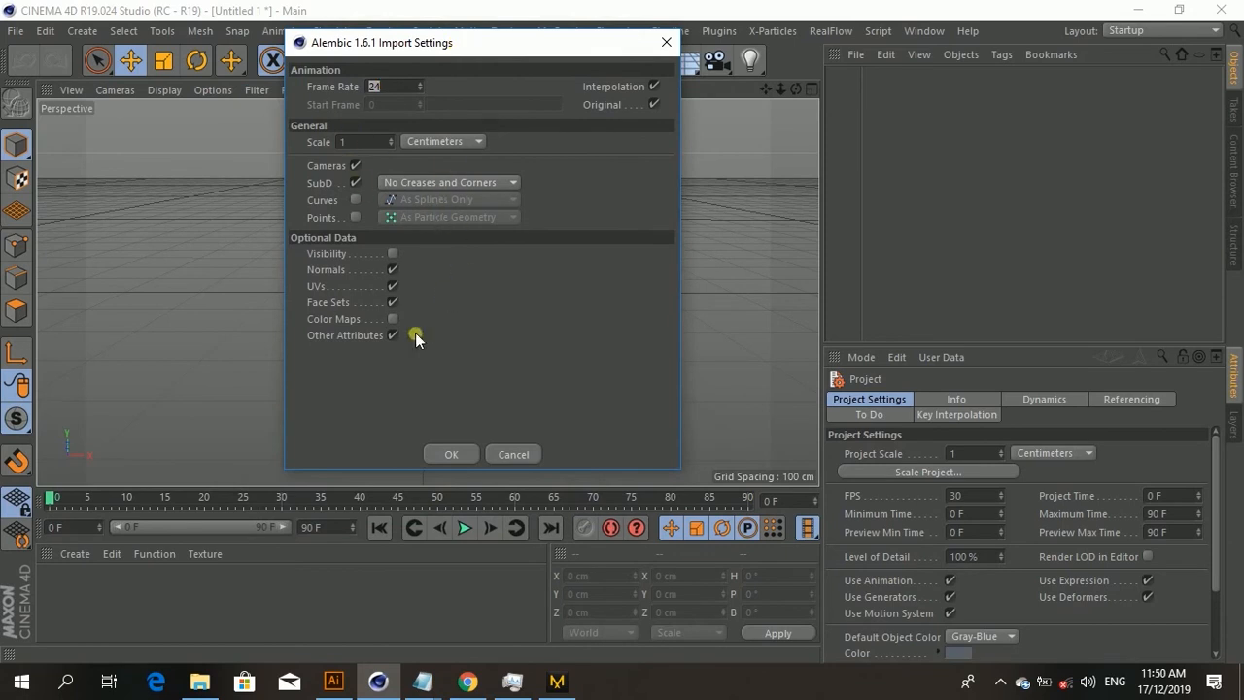
pyautogui.click(447, 453)
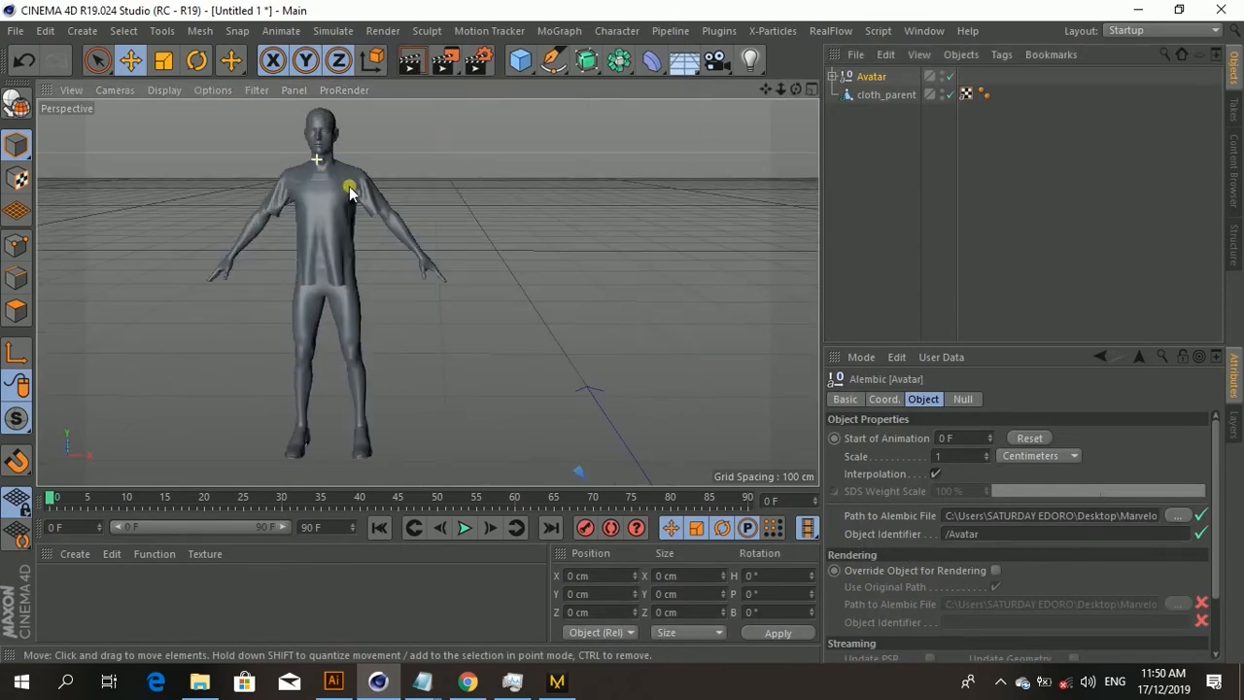
# Step: Expand the Avatar object's hierarchy and select the cloth_parent object
pyautogui.click(895, 131)
pyautogui.click(899, 148)
pyautogui.click(880, 190)
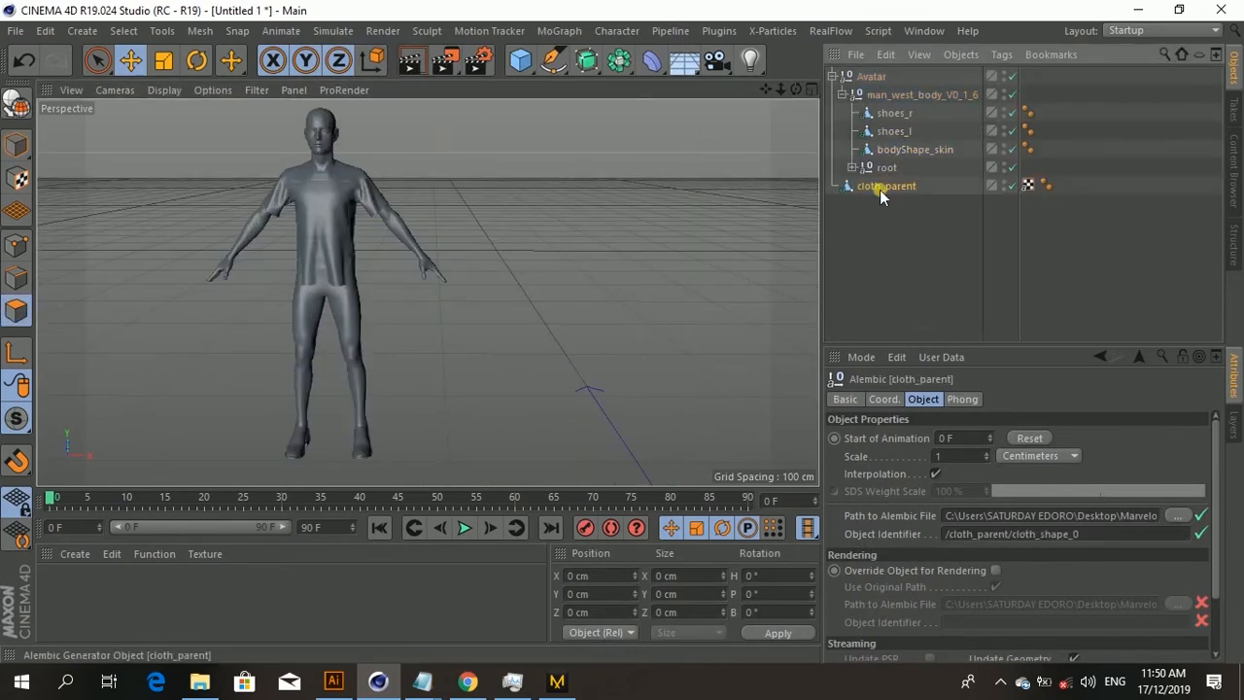
# Step: Play back the imported animation, then rewind to its first frame
pyautogui.scroll(-2, 329, 226)
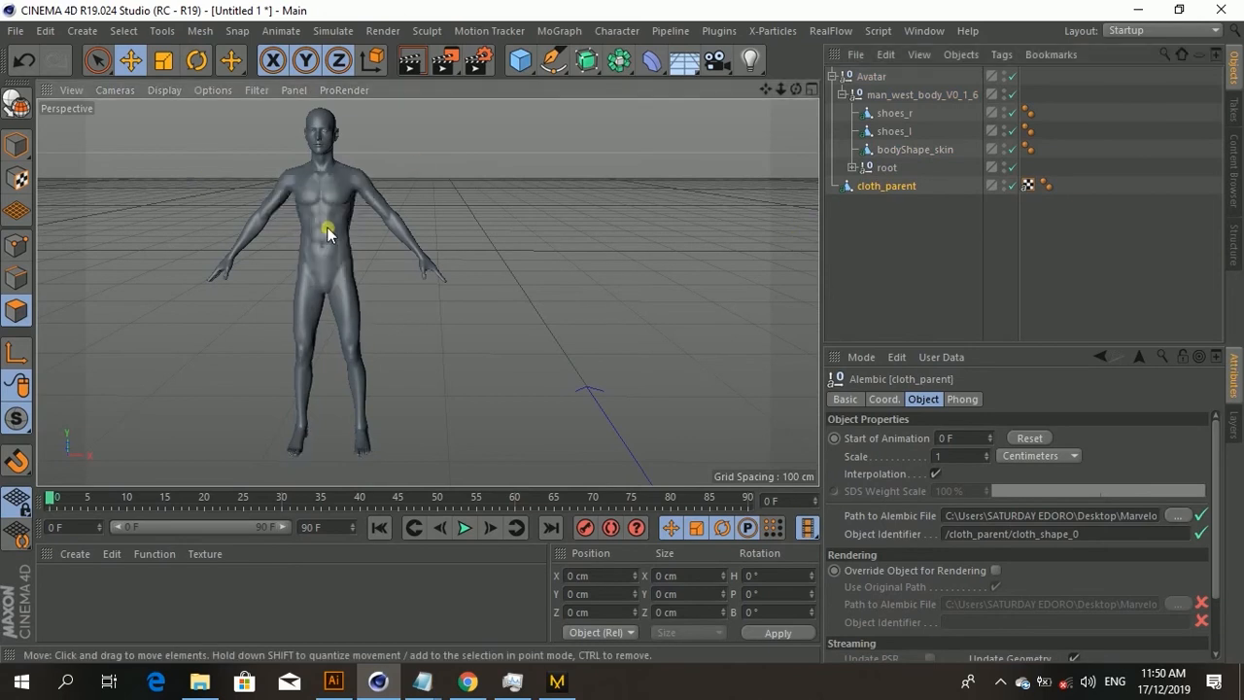
pyautogui.click(464, 527)
pyautogui.click(464, 526)
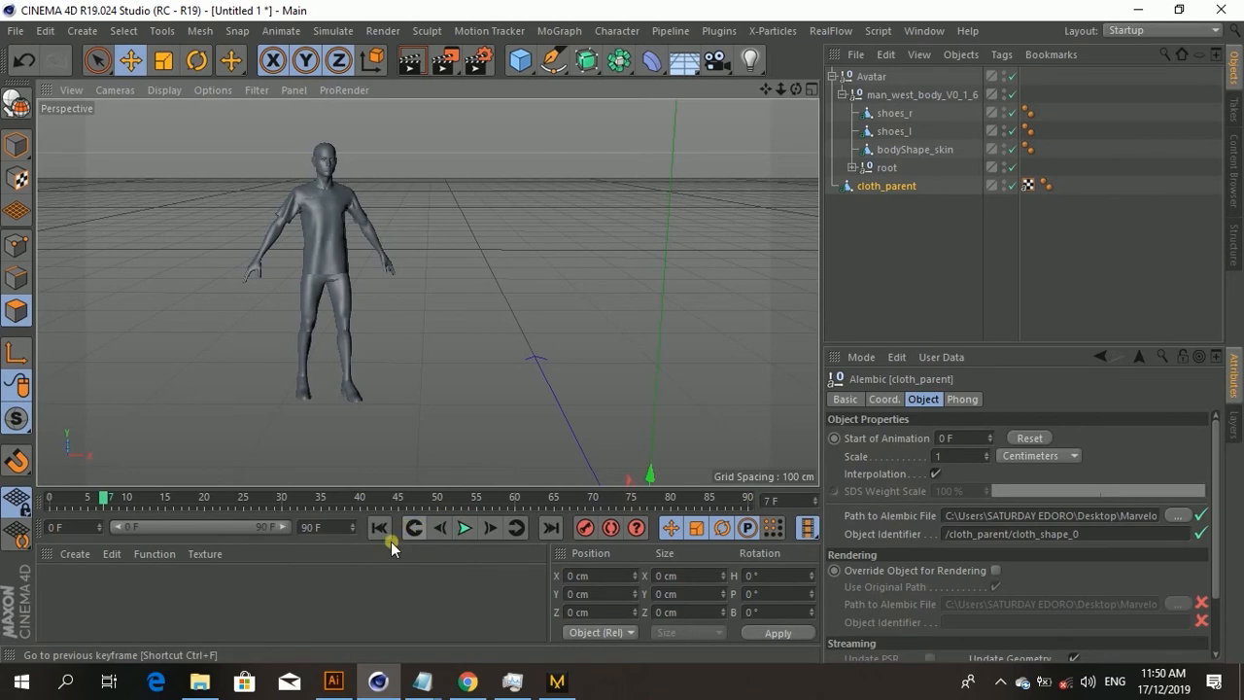
pyautogui.click(383, 530)
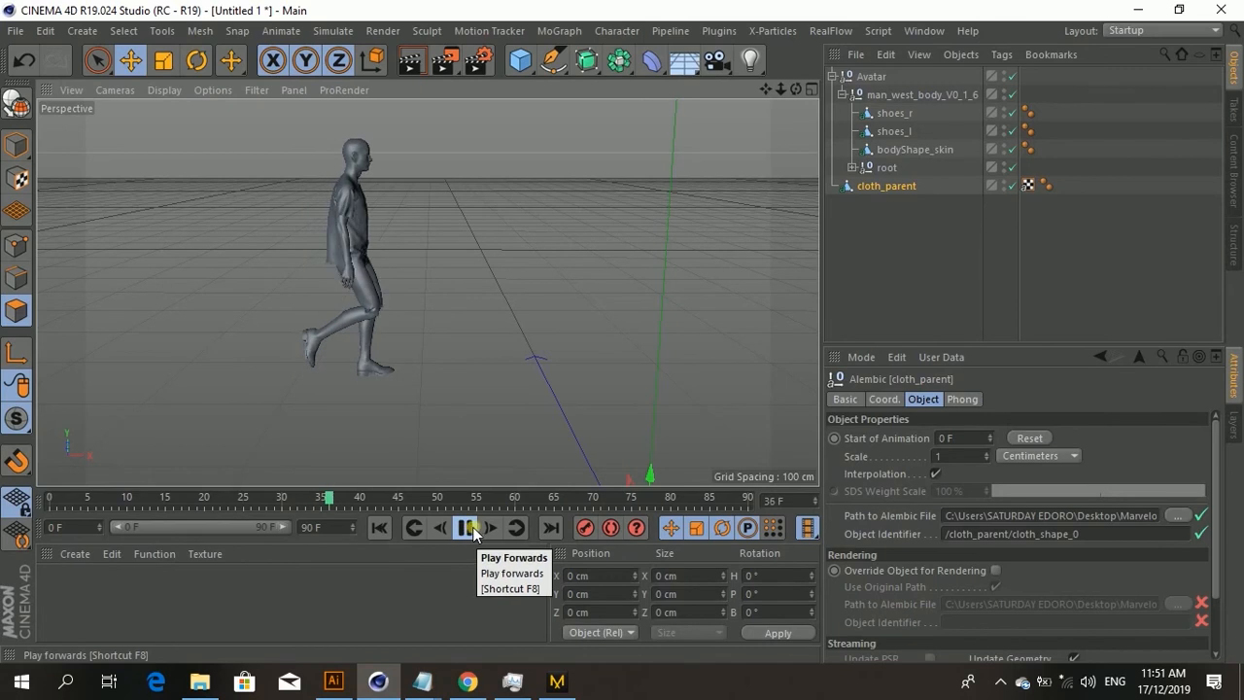
pyautogui.click(470, 535)
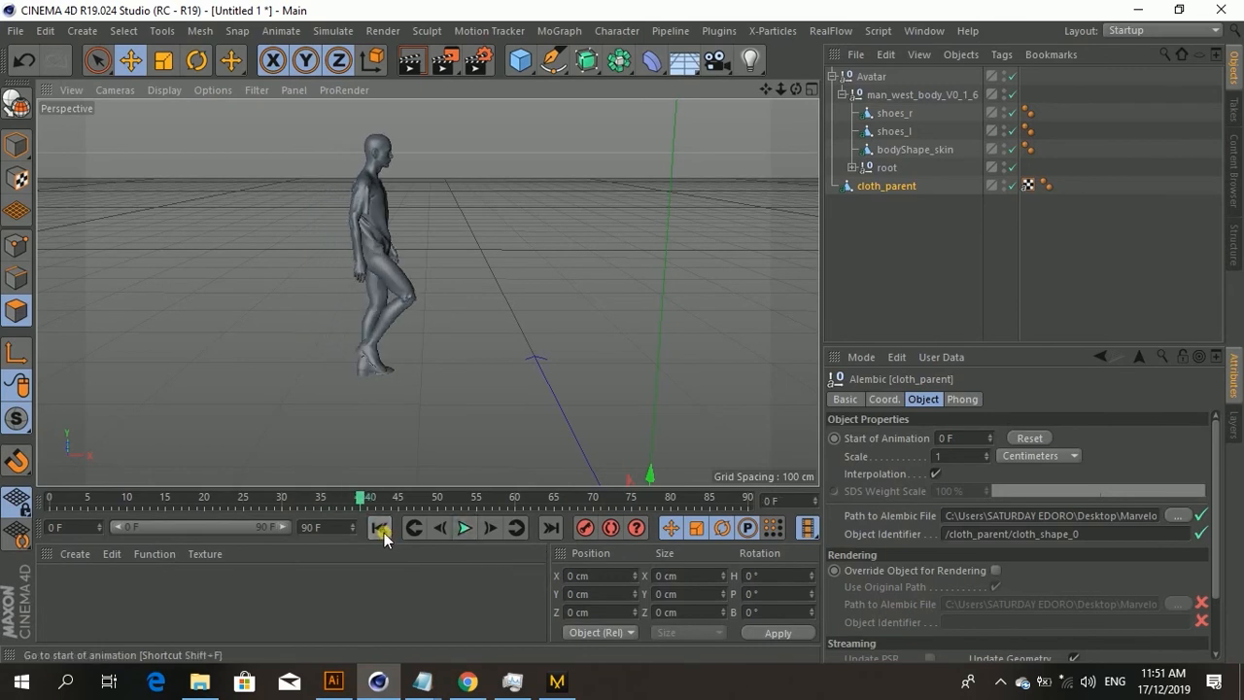
pyautogui.click(379, 528)
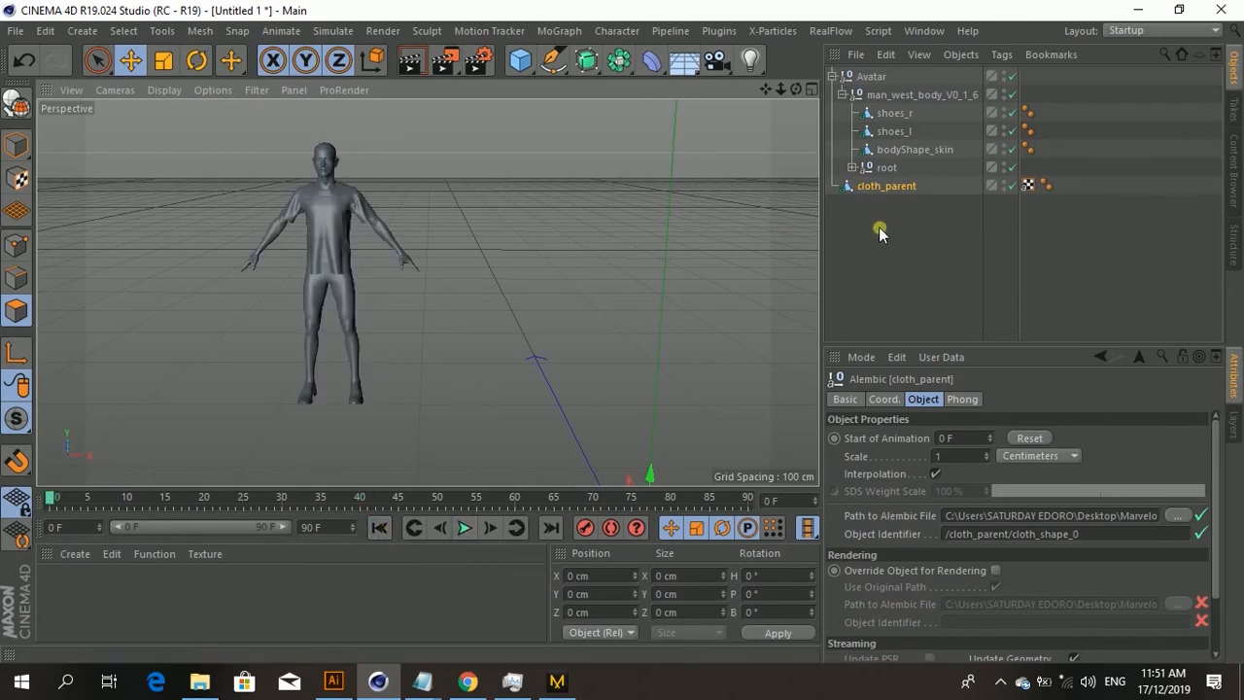
# Step: Activate the Live Selection tool
pyautogui.scroll(6, 279, 178)
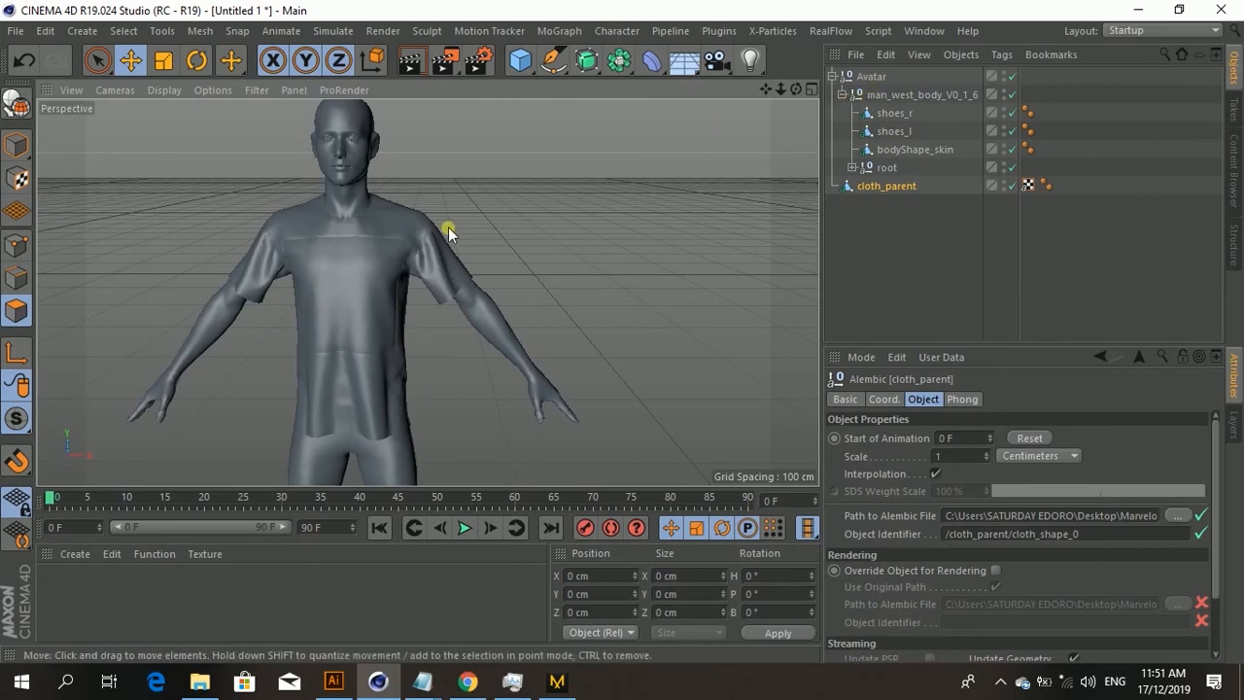
pyautogui.keyDown('alt'); pyautogui.moveTo(450, 228); pyautogui.dragTo(409, 273); pyautogui.keyUp('alt')
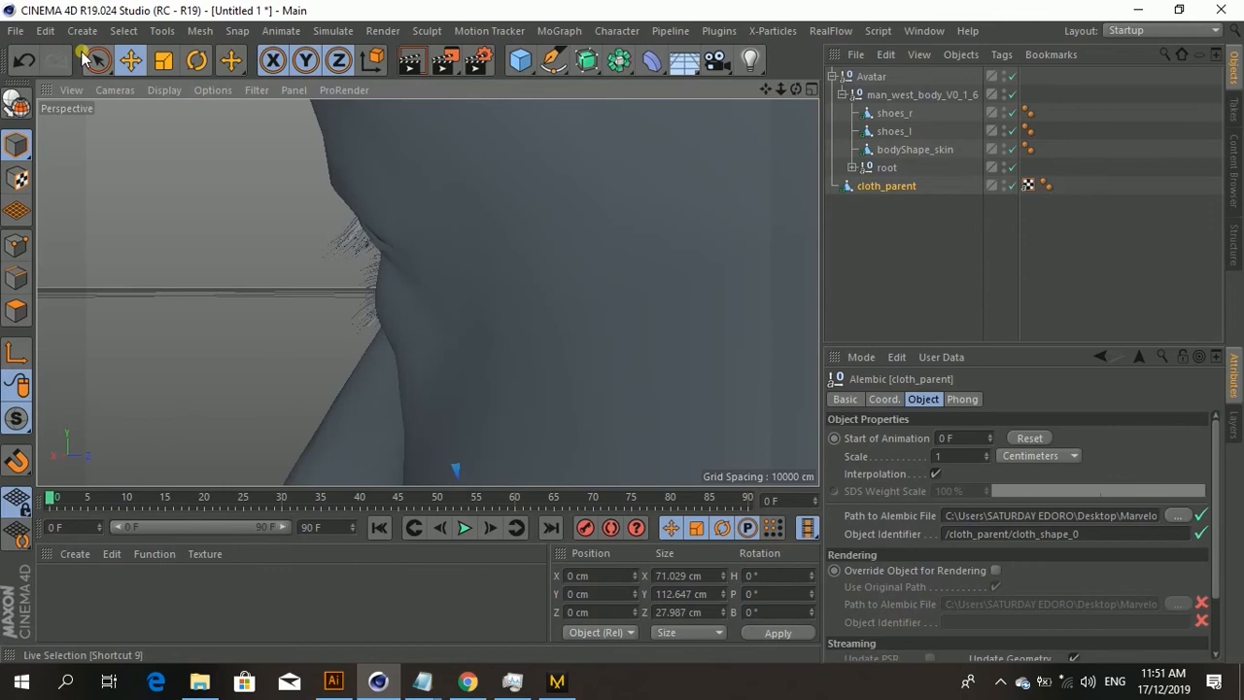
pyautogui.click(96, 65)
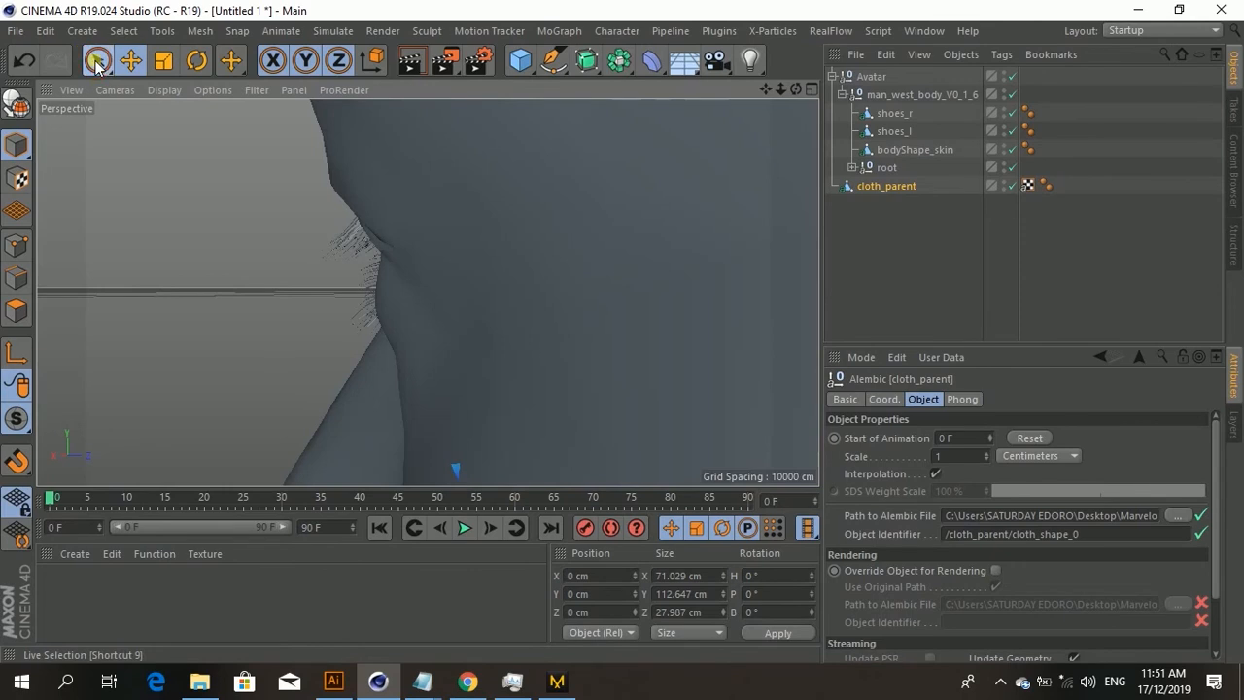
# Step: Select the upper left eyelash in the viewport and move eyelash_l_up into the man_west_body_V0_1_6 hierarchy
pyautogui.click(128, 85)
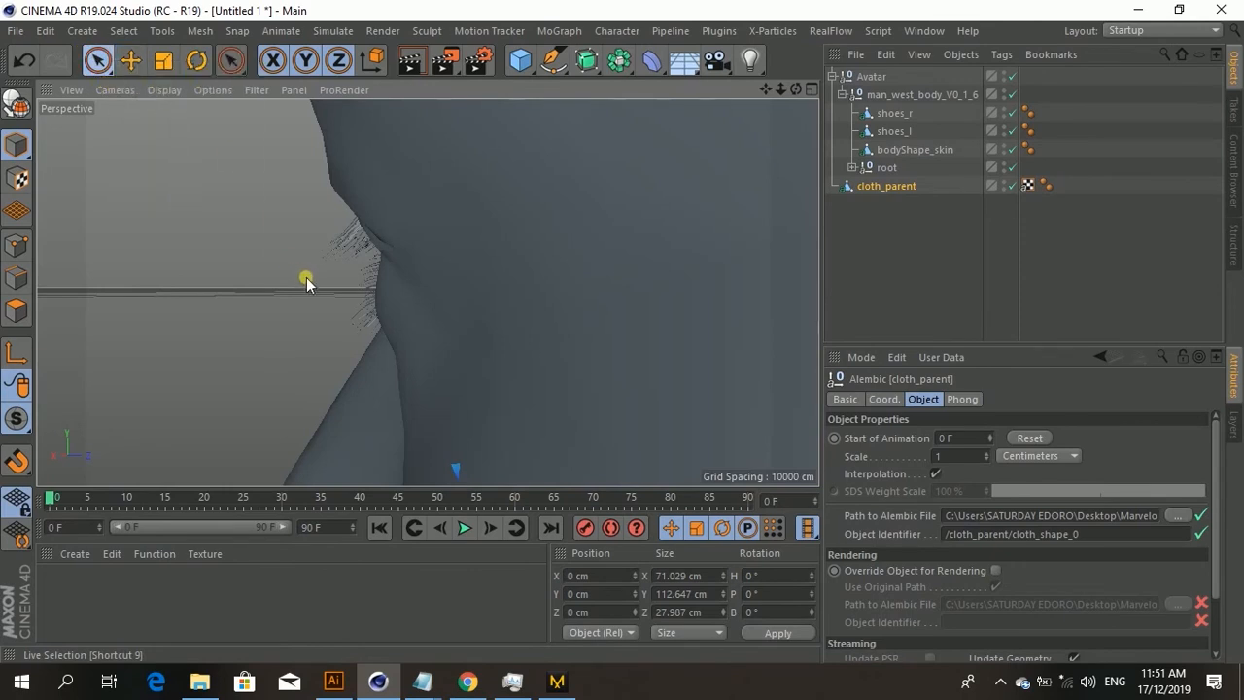
pyautogui.click(349, 247)
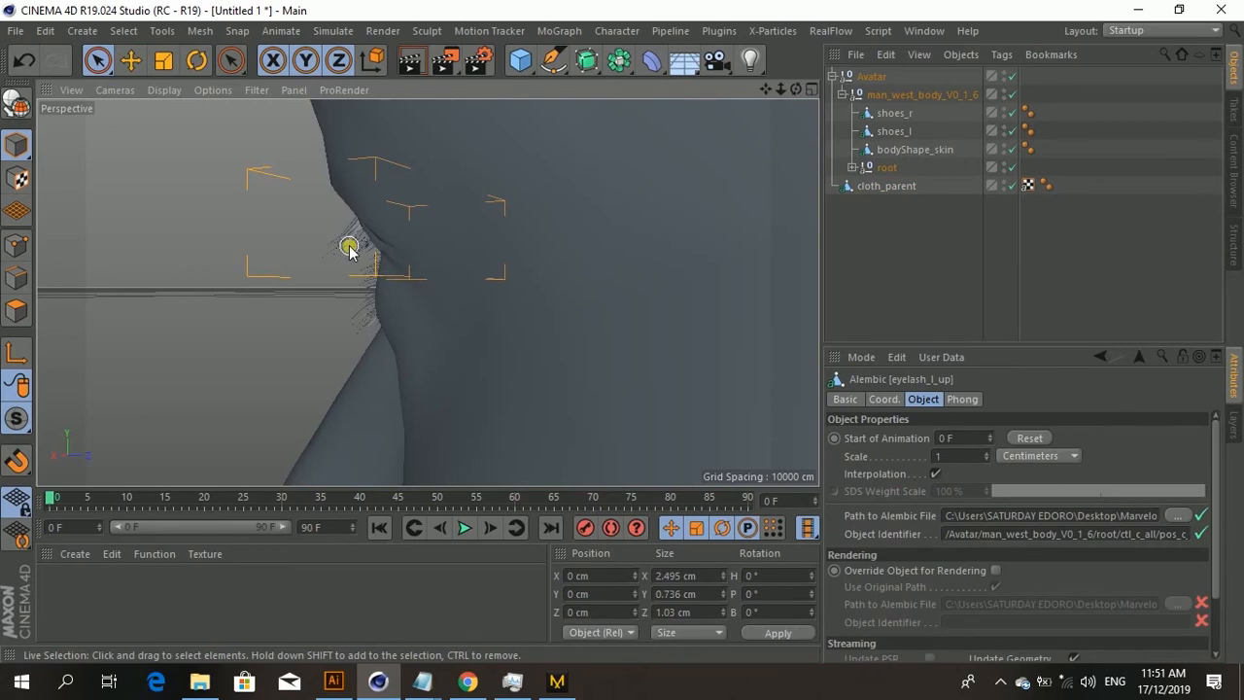
pyautogui.moveTo(901, 82); pyautogui.dragTo(881, 164)
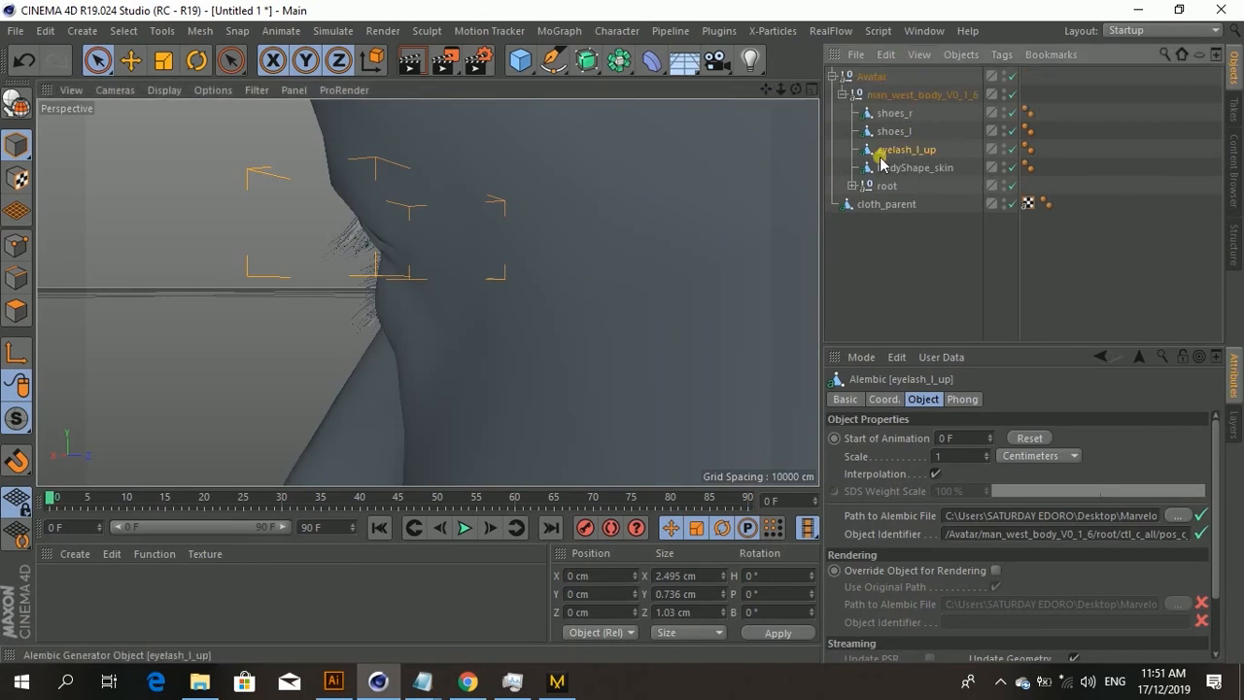
# Step: Select the lower left eyelash in the viewport and move eyelash_l_down into the man_west_body_V0_1_6 hierarchy
pyautogui.click(309, 330)
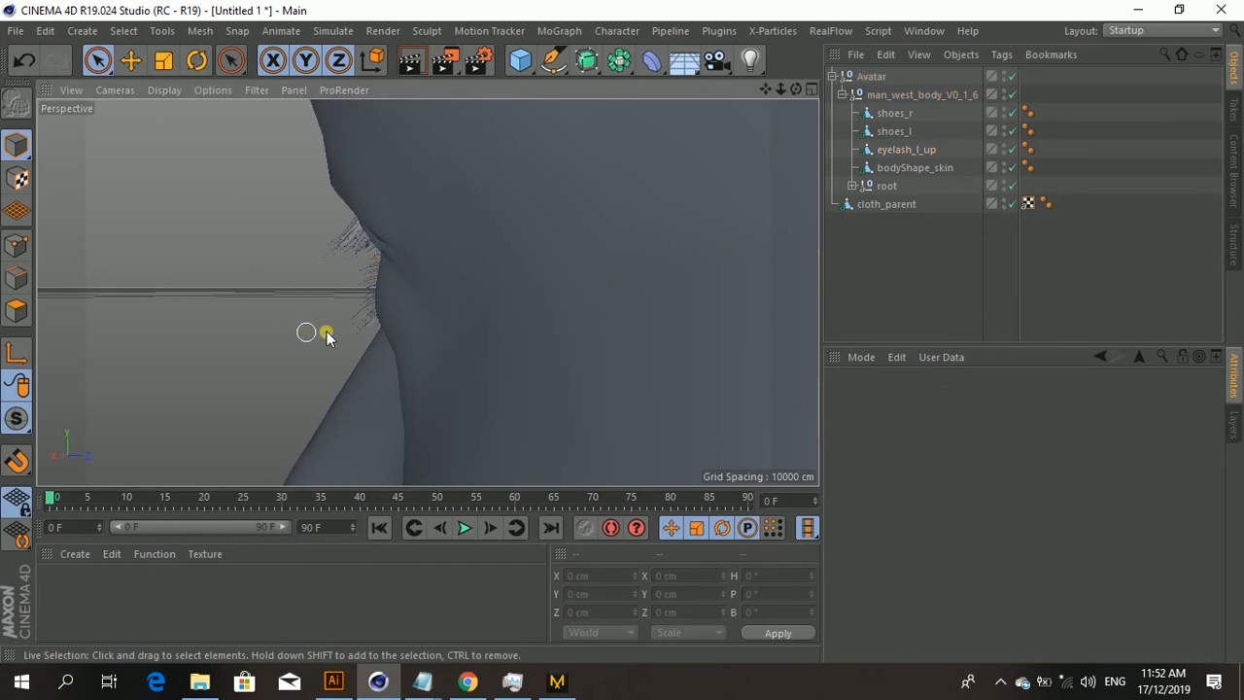
pyautogui.click(360, 311)
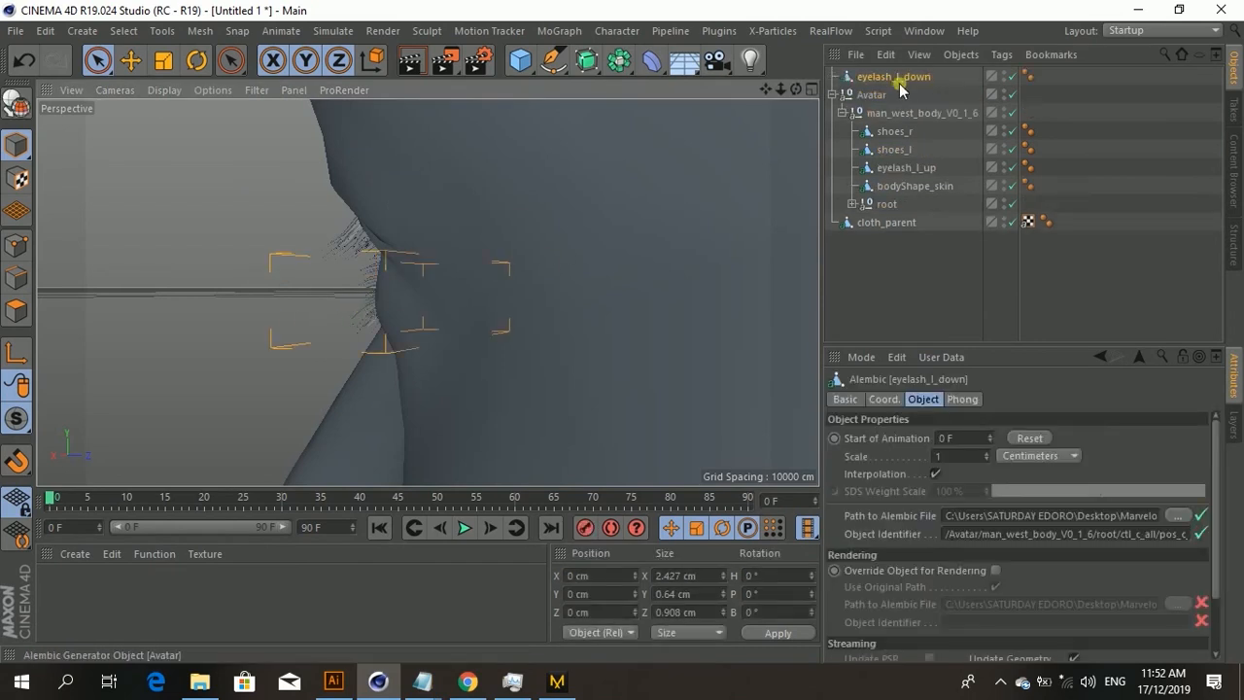
pyautogui.moveTo(922, 161); pyautogui.dragTo(895, 178)
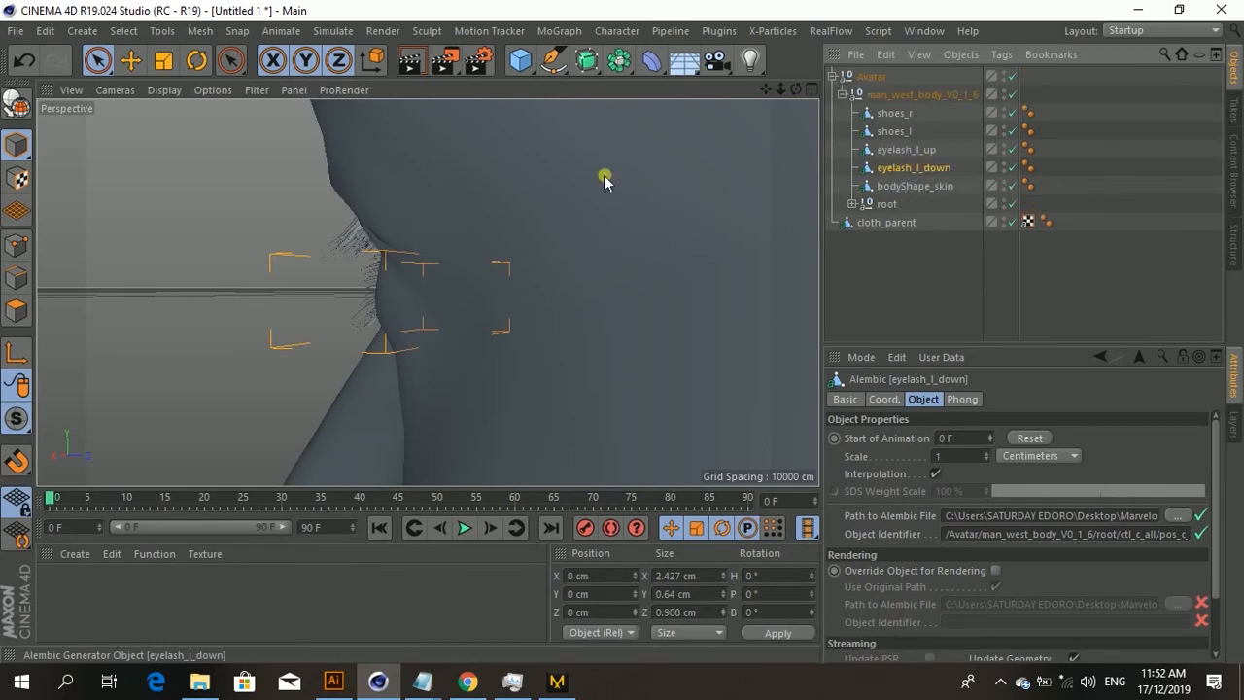
# Step: Select the left eye in the viewport and move eye_l into the man_west_body_V0_1_6 hierarchy
pyautogui.click(215, 289)
pyautogui.keyDown('alt'); pyautogui.moveTo(237, 308); pyautogui.dragTo(499, 289); pyautogui.keyUp('alt')
pyautogui.click(285, 271)
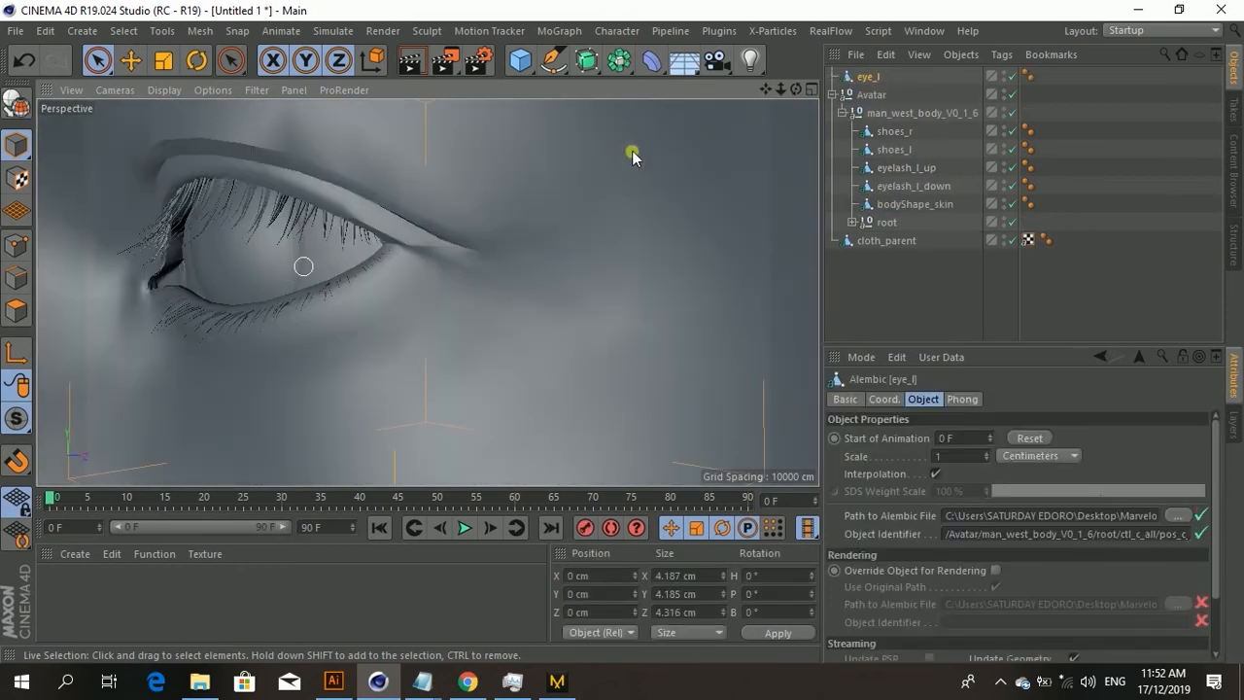
pyautogui.moveTo(875, 77); pyautogui.dragTo(889, 169)
pyautogui.hotkey('ctrl', 'z')
pyautogui.moveTo(921, 167); pyautogui.dragTo(882, 157)
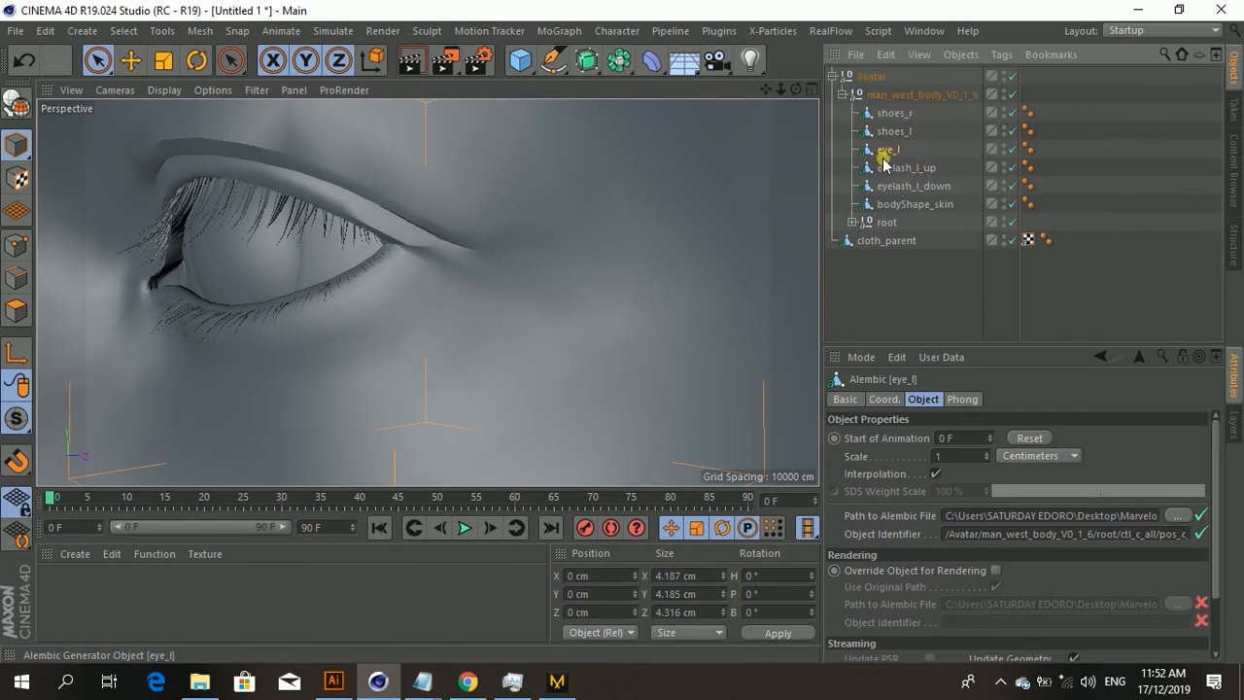
# Step: Select the upper right eyelash, cut and paste it, and move eyelash_r_up into the man_west_body_V0_1_6 hierarchy
pyautogui.scroll(-8, 398, 225)
pyautogui.keyDown('alt'); pyautogui.moveTo(397, 224); pyautogui.dragTo(402, 386); pyautogui.keyUp('alt')
pyautogui.scroll(6, 463, 276)
pyautogui.click(462, 276)
pyautogui.keyDown('alt'); pyautogui.moveTo(462, 276); pyautogui.dragTo(534, 243); pyautogui.keyUp('alt')
pyautogui.click(545, 232)
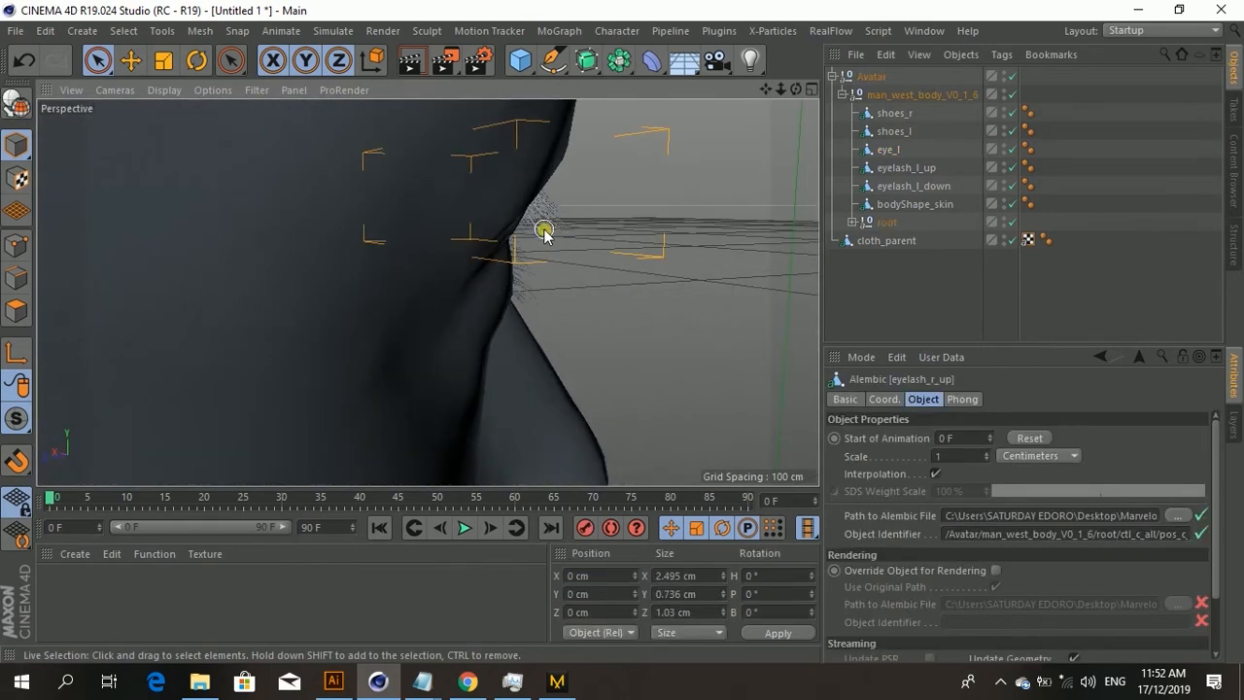
pyautogui.hotkey('ctrl', 'x')
pyautogui.hotkey('ctrl', 'v')
pyautogui.moveTo(871, 77); pyautogui.dragTo(883, 159)
# Step: Select the lower right eyelash, cut and paste it, and move eyelash_r_down into the man_west_body_V0_1_6 hierarchy
pyautogui.click(526, 288)
pyautogui.hotkey('ctrl', 'x')
pyautogui.hotkey('ctrl', 'v')
pyautogui.moveTo(880, 77); pyautogui.dragTo(893, 160)
# Step: Select the right eye, cut and paste it, and move eye_r into the man_west_body_V0_1_6 hierarchy
pyautogui.keyDown('alt'); pyautogui.moveTo(680, 213); pyautogui.dragTo(418, 229); pyautogui.keyUp('alt')
pyautogui.click(161, 213)
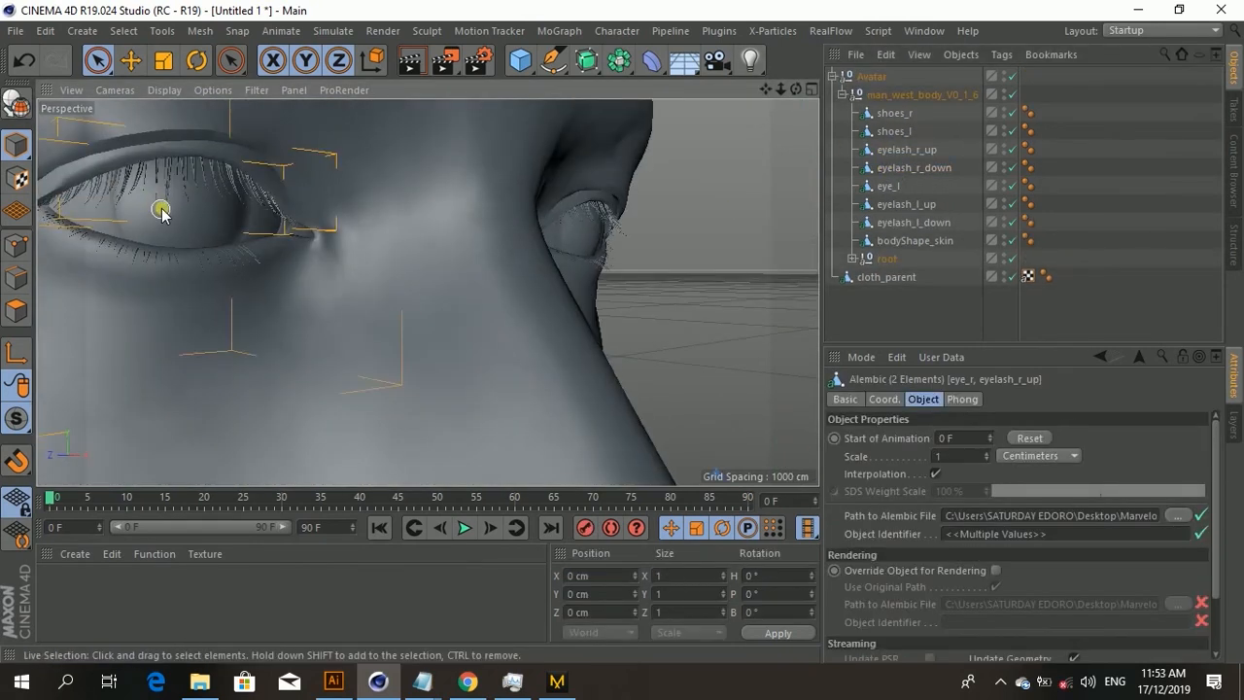
pyautogui.hotkey('ctrl', 'x')
pyautogui.hotkey('ctrl', 'v')
pyautogui.hotkey('ctrl', 'z')
pyautogui.hotkey('ctrl', 'z')
pyautogui.click(759, 192)
pyautogui.click(173, 206)
pyautogui.hotkey('ctrl', 'x')
pyautogui.hotkey('ctrl', 'v')
pyautogui.moveTo(875, 77); pyautogui.dragTo(889, 158)
# Step: Hide the root object in the viewport
pyautogui.click(714, 209)
pyautogui.scroll(-6, 714, 209)
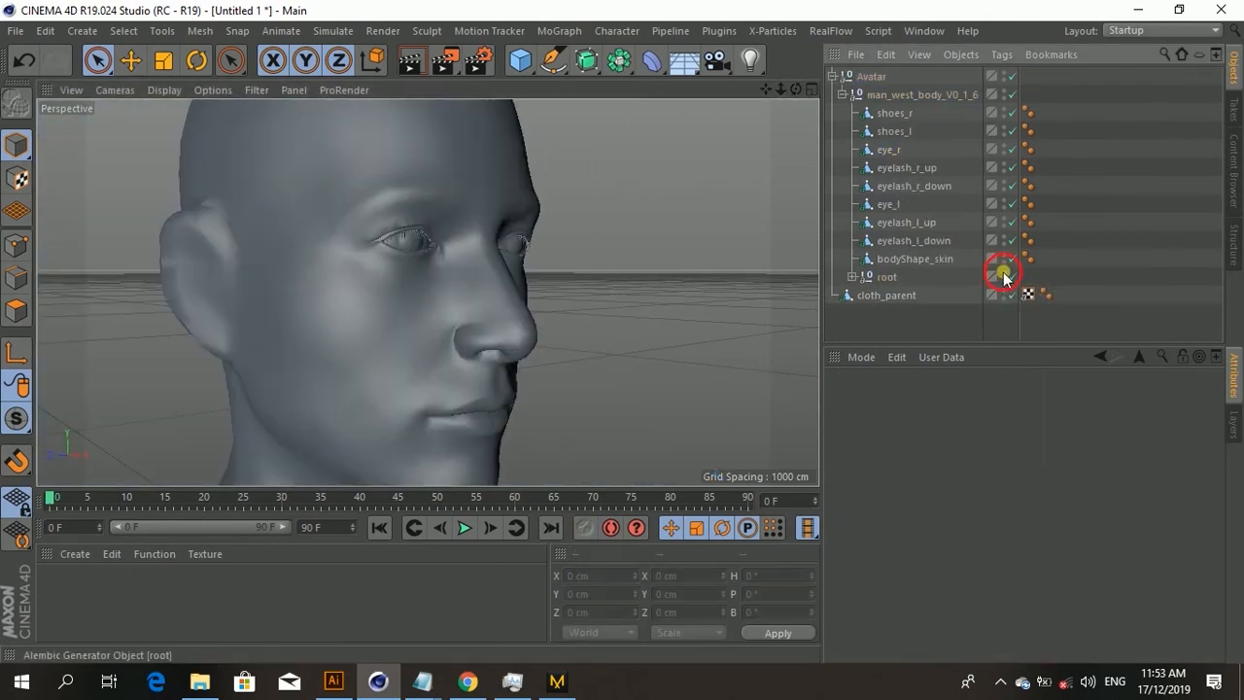
pyautogui.click(1004, 277)
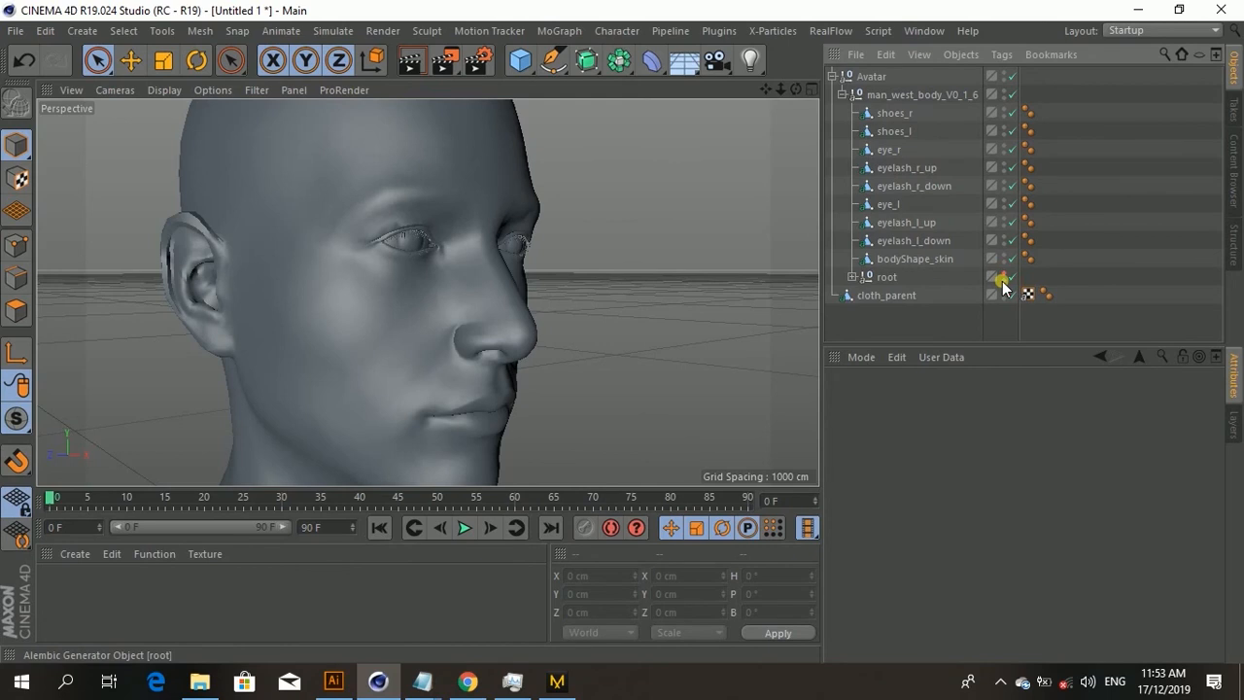
pyautogui.scroll(-10, 398, 291)
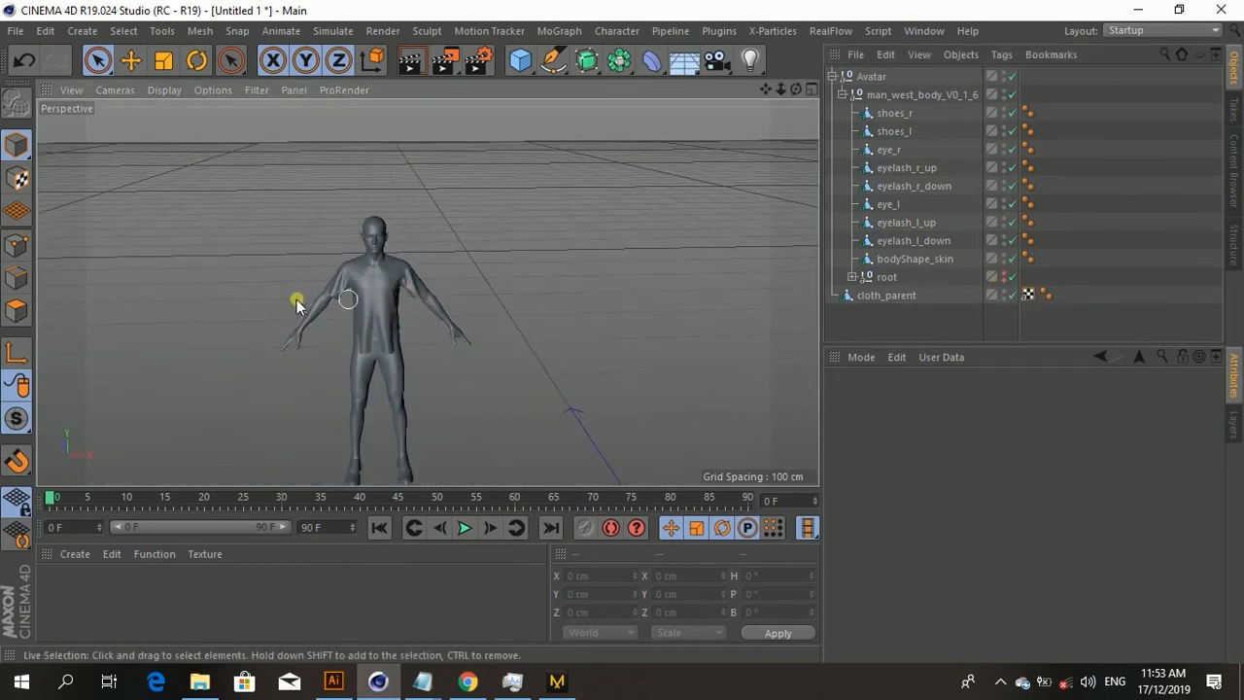
pyautogui.keyDown('alt'); pyautogui.moveTo(422, 305); pyautogui.dragTo(745, 220); pyautogui.keyUp('alt')
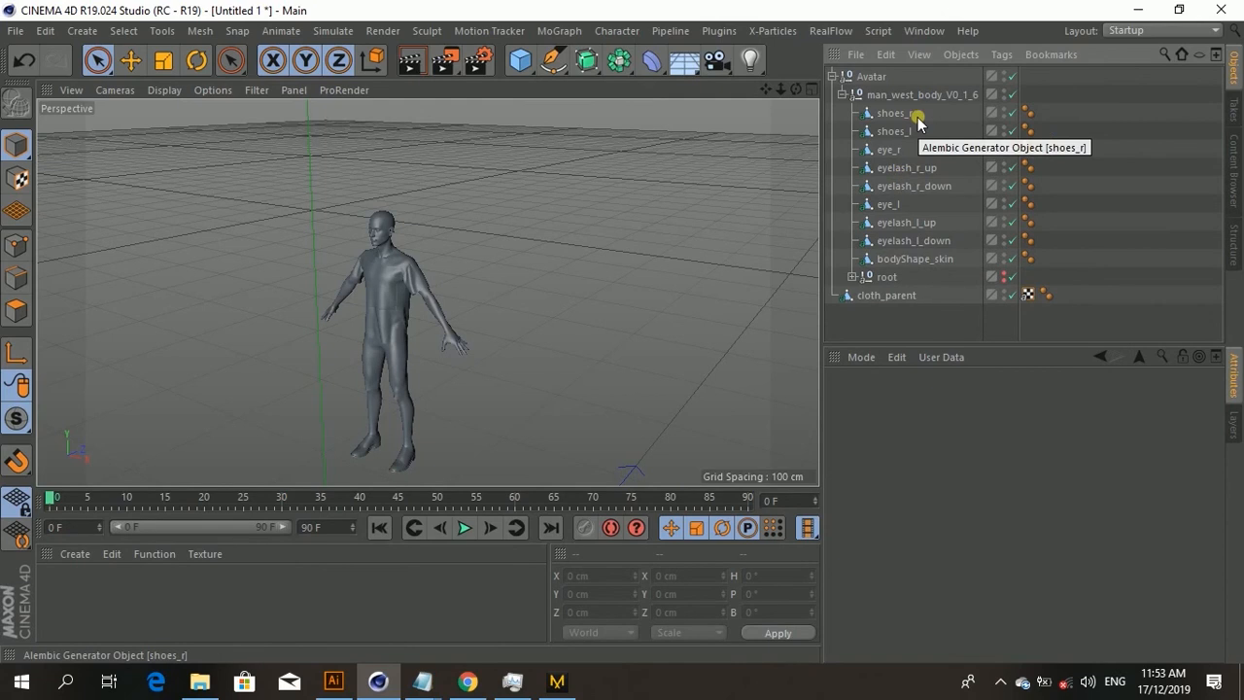
# Step: Select all ten Alembic objects from shoes_r to cloth_parent and open the Timeline (Dope Sheet)
pyautogui.click(886, 111)
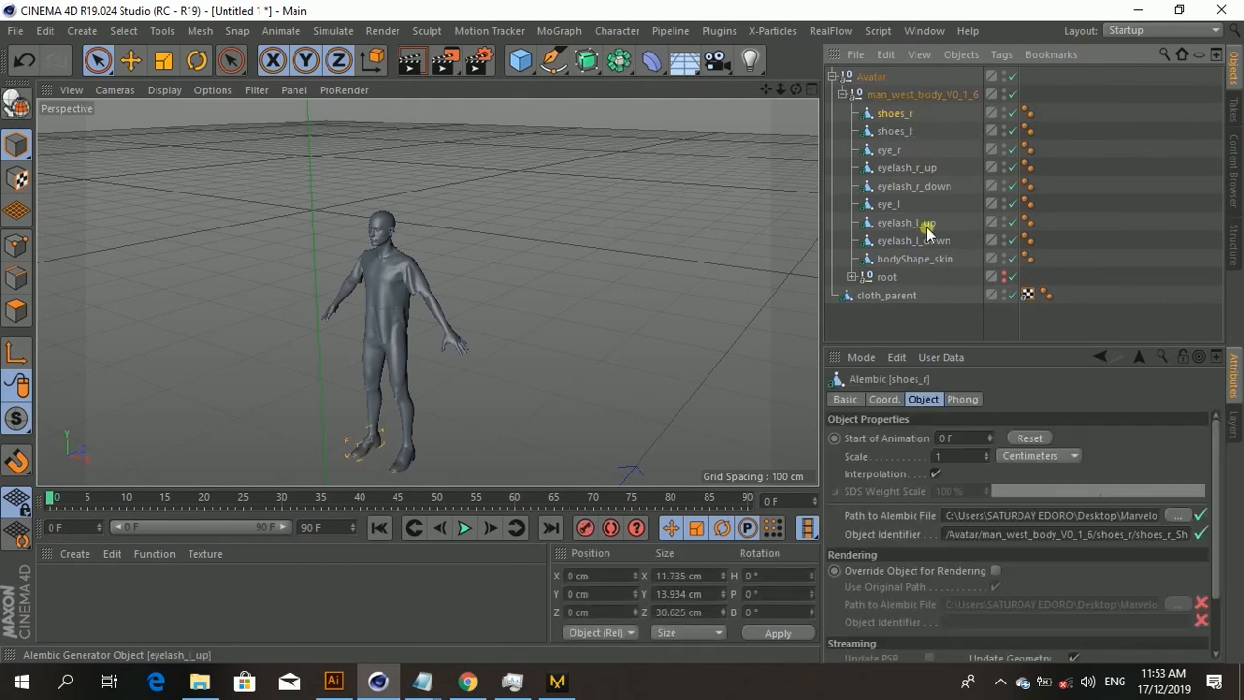
pyautogui.keyDown('shift'); pyautogui.click(897, 261); pyautogui.keyUp('shift')
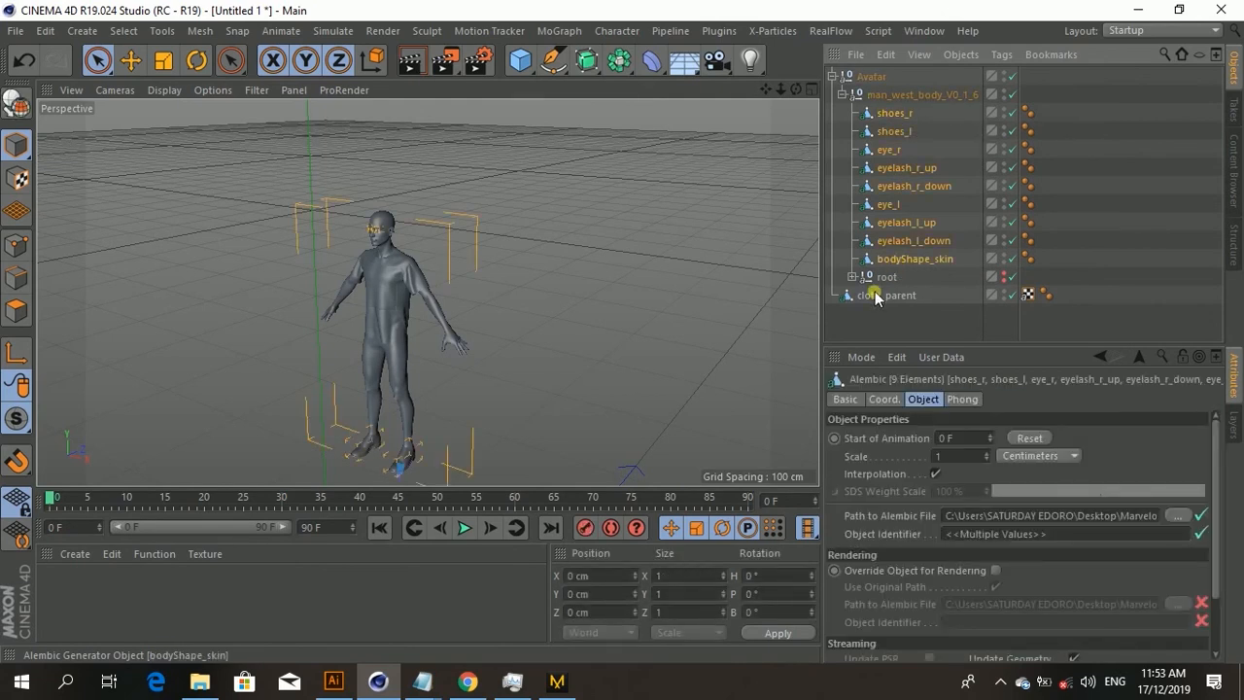
pyautogui.keyDown('ctrl'); pyautogui.click(880, 295); pyautogui.keyUp('ctrl')
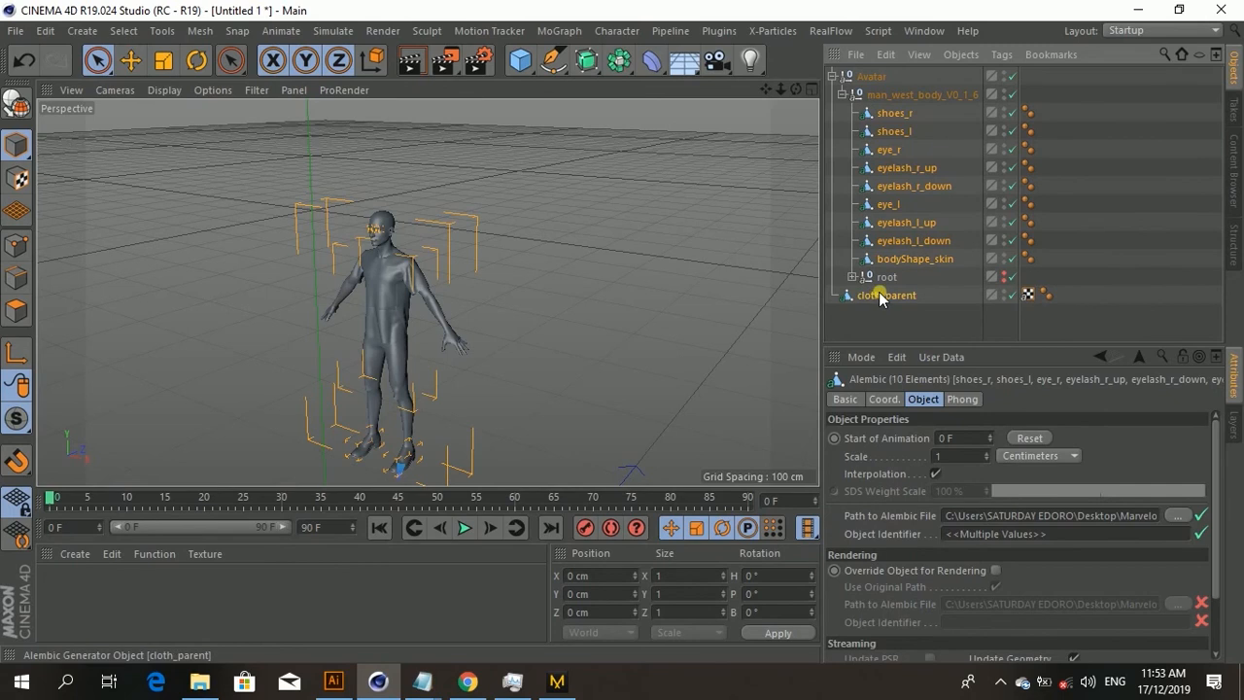
pyautogui.click(919, 33)
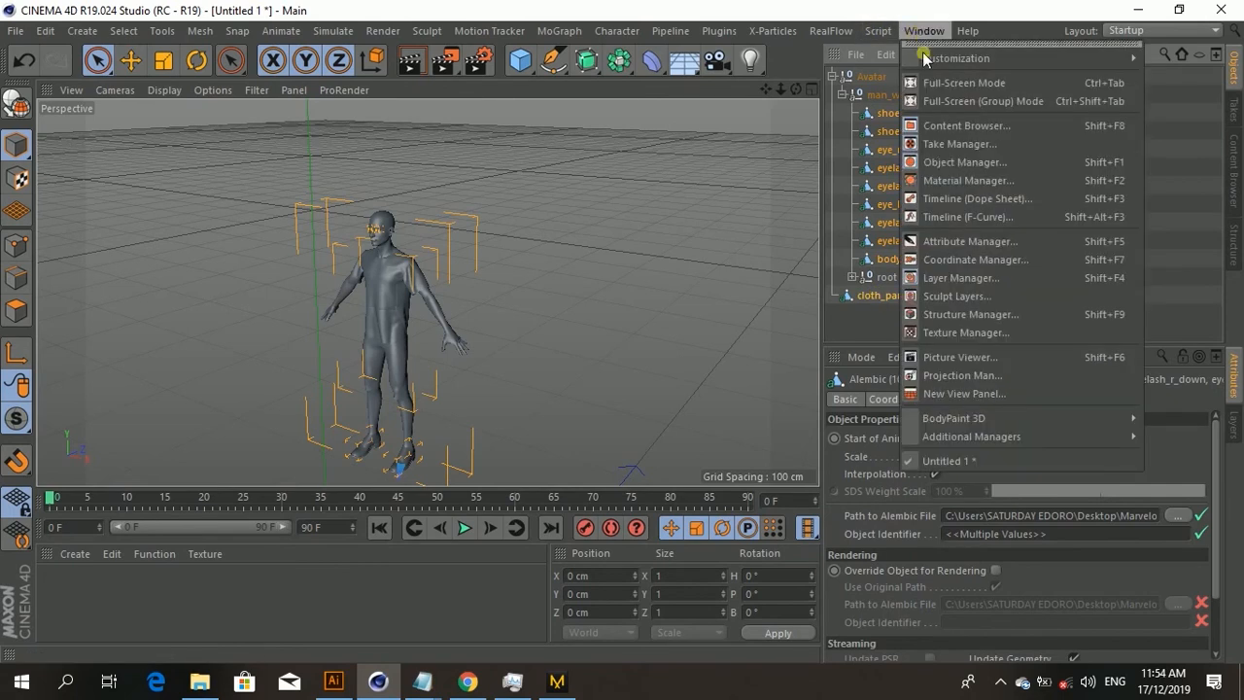
pyautogui.click(942, 199)
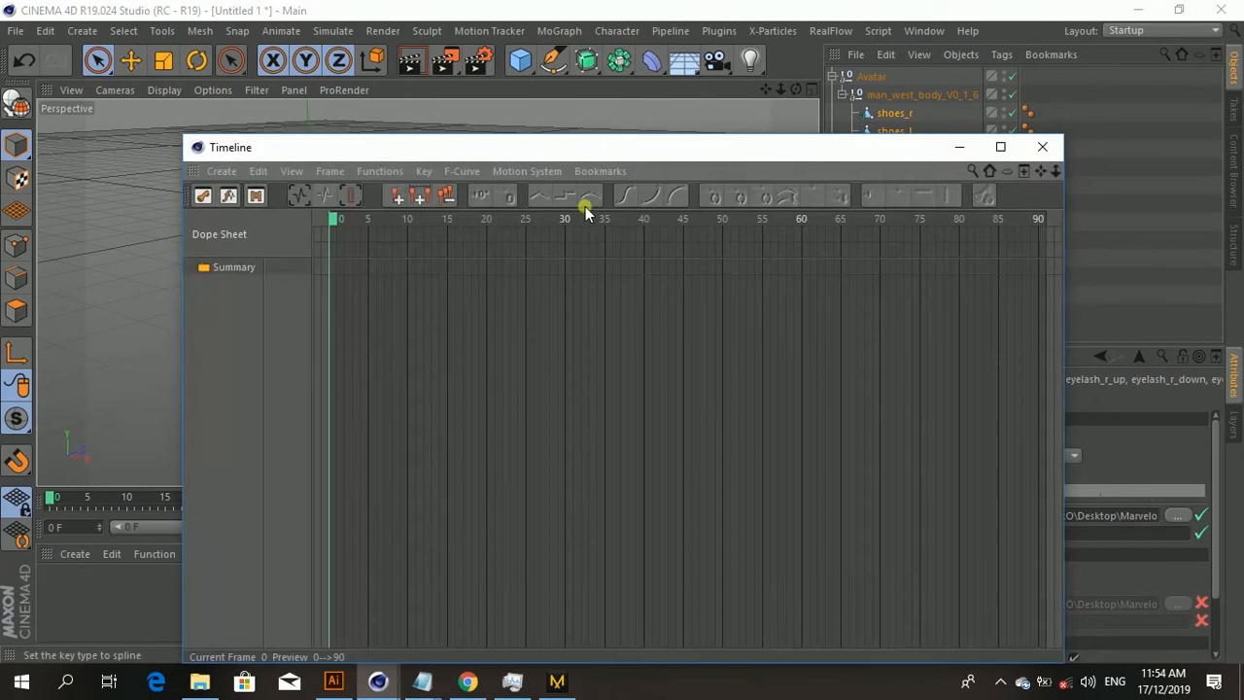
# Step: Bake the selected objects from frame 0 to 90 with PLA enabled, then close the Timeline
pyautogui.moveTo(575, 151); pyautogui.dragTo(590, 277)
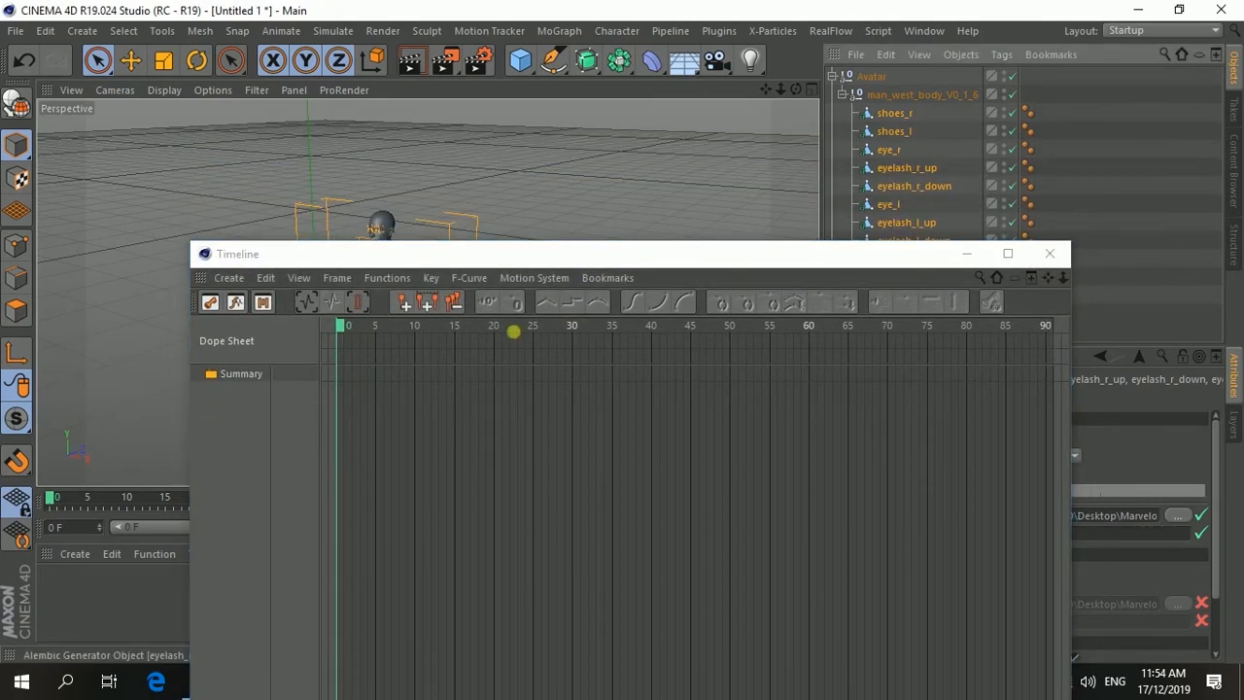
pyautogui.click(224, 423)
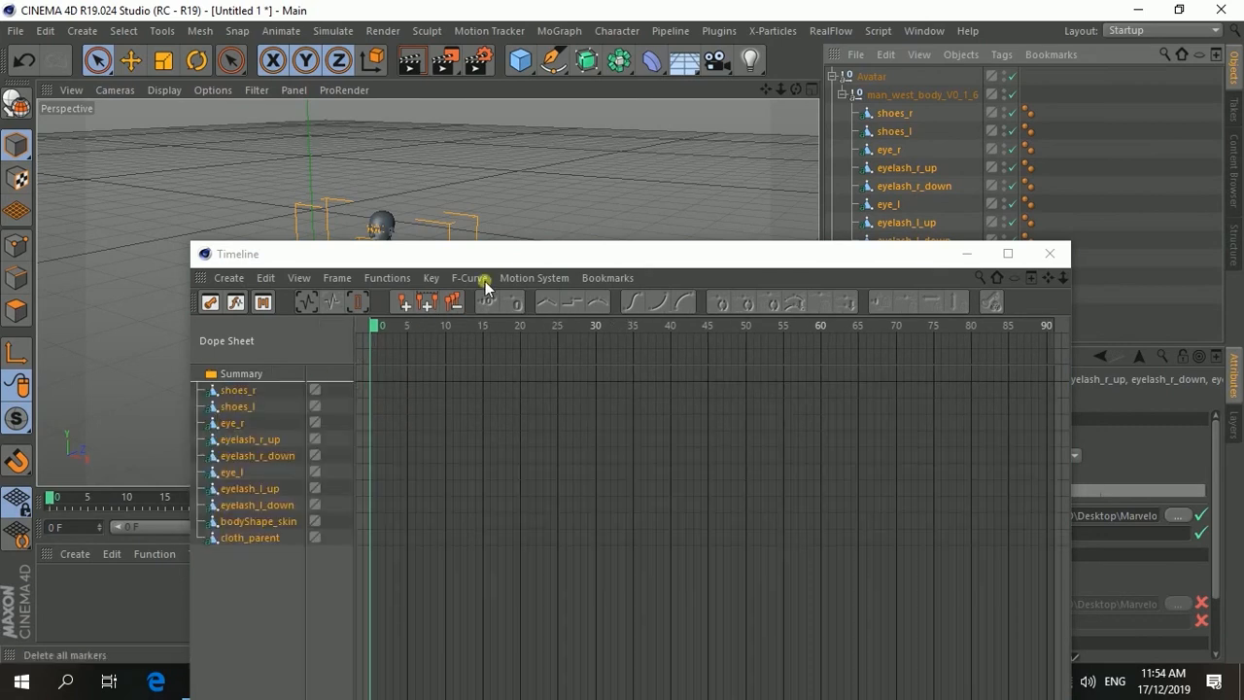
pyautogui.moveTo(509, 251); pyautogui.dragTo(454, 76)
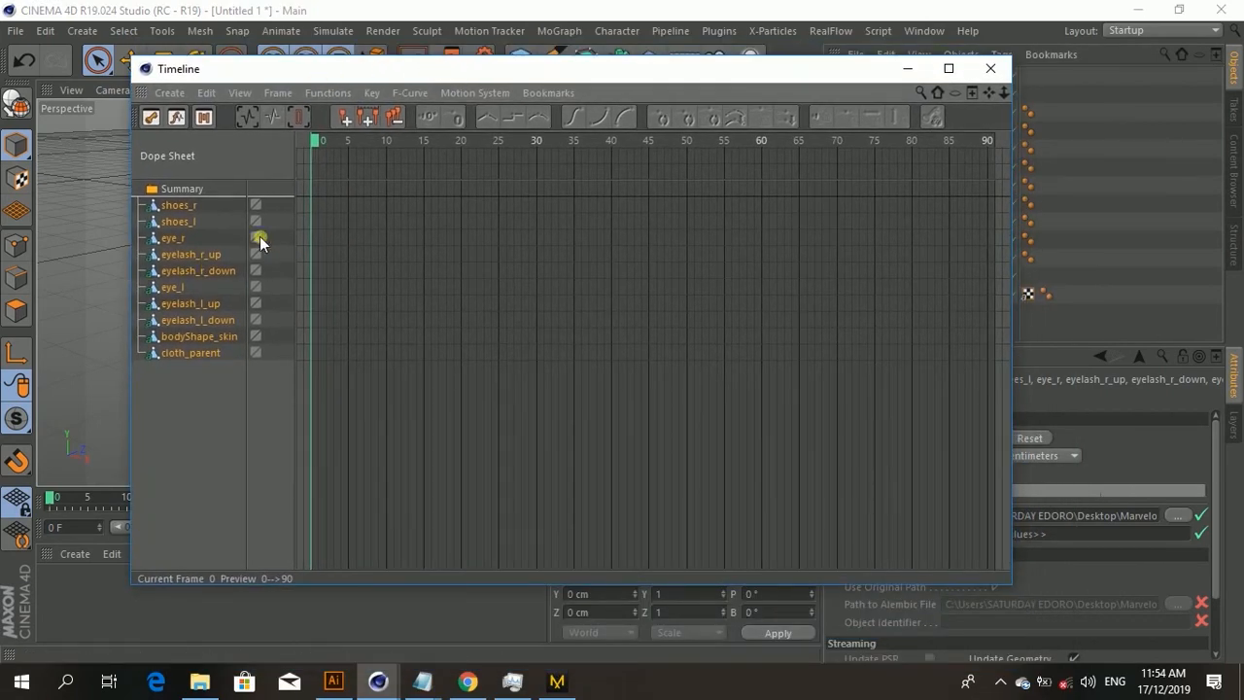
pyautogui.click(332, 93)
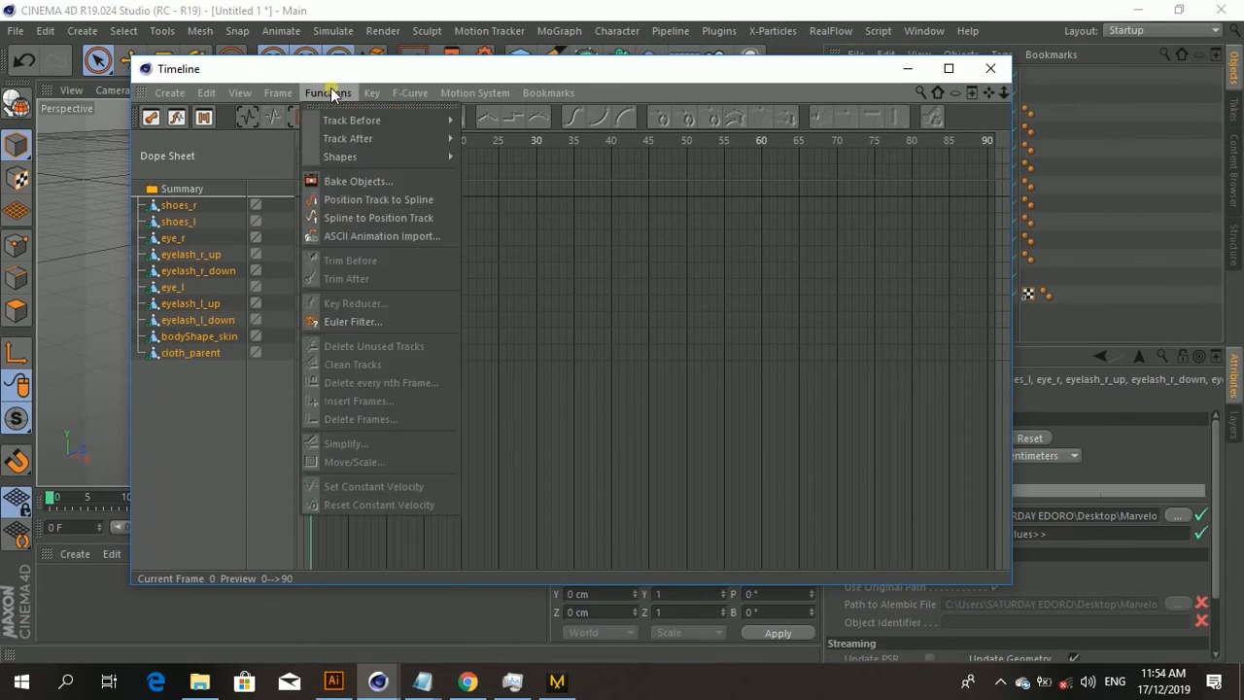
pyautogui.click(351, 183)
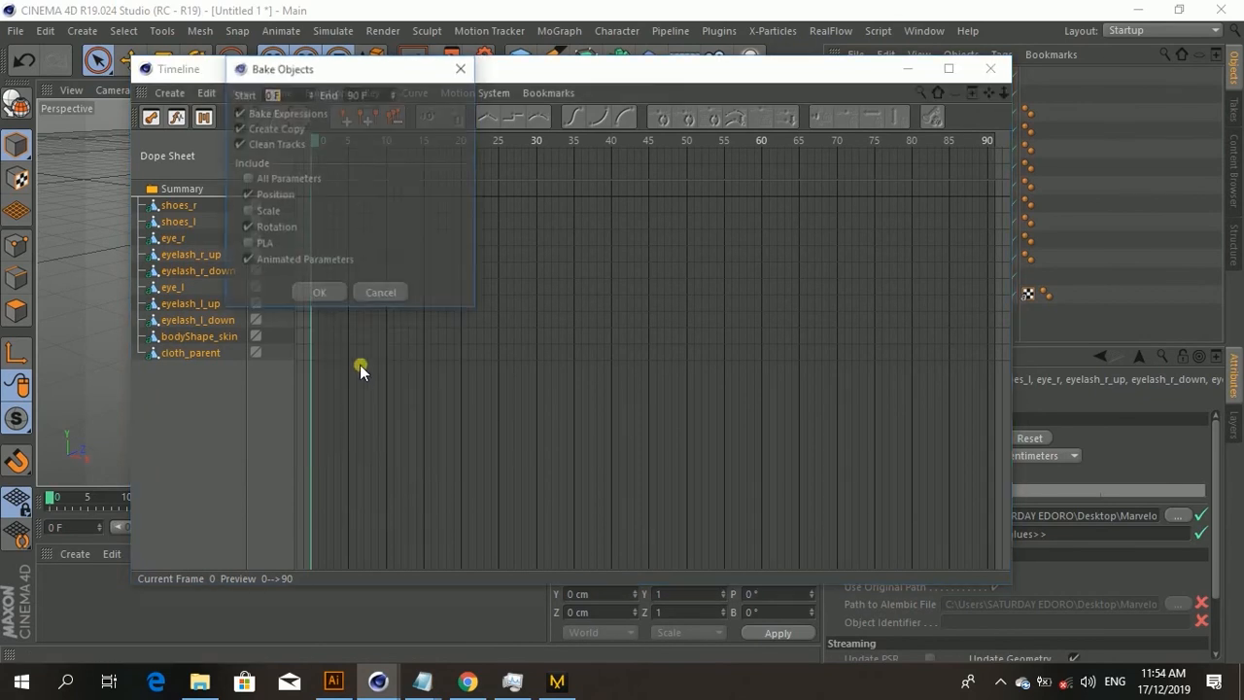
pyautogui.click(246, 244)
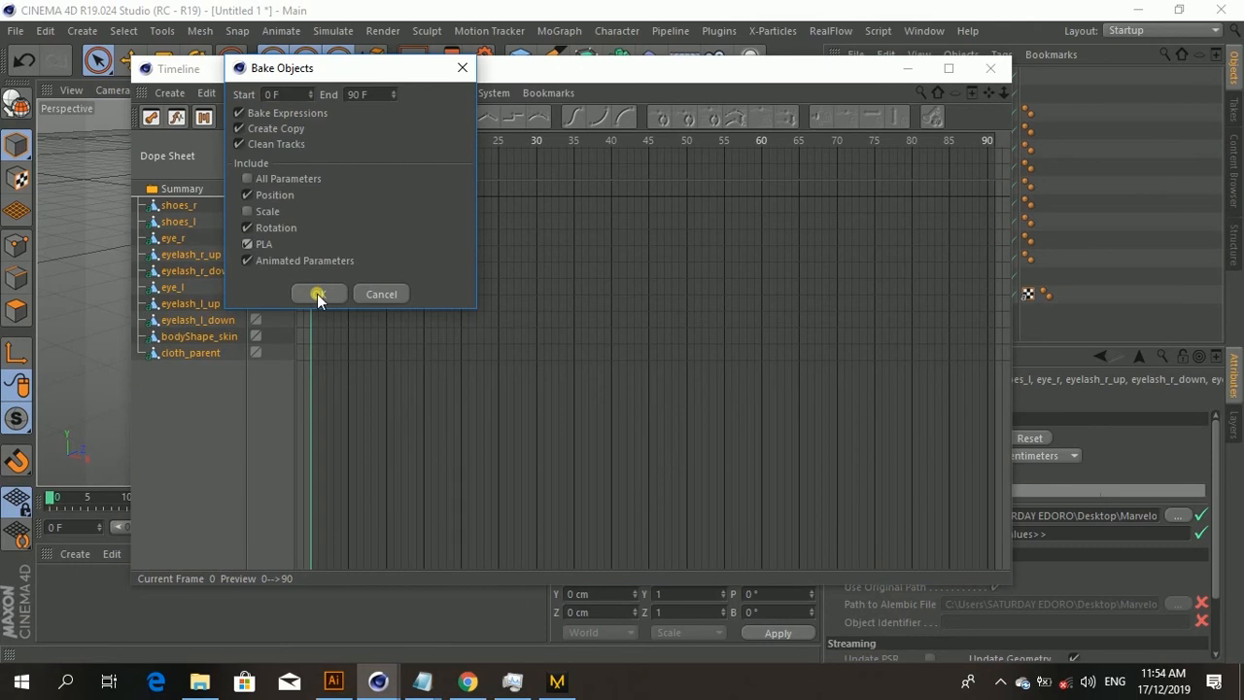
pyautogui.click(317, 293)
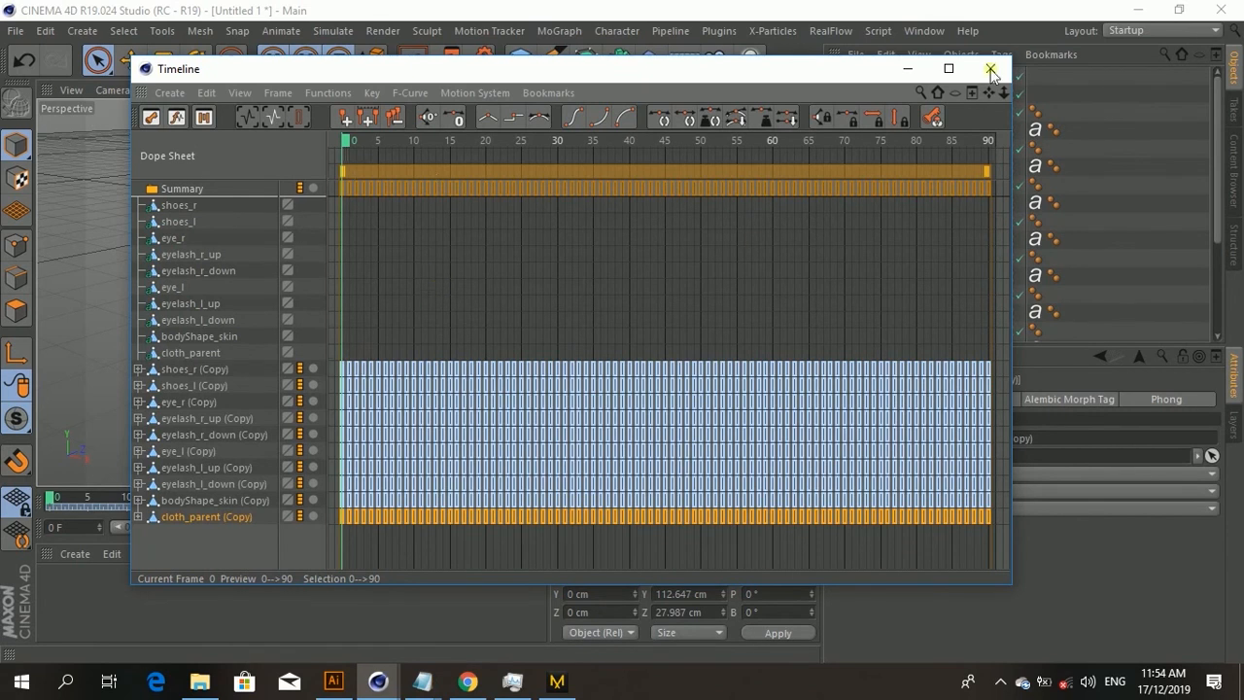
pyautogui.click(902, 71)
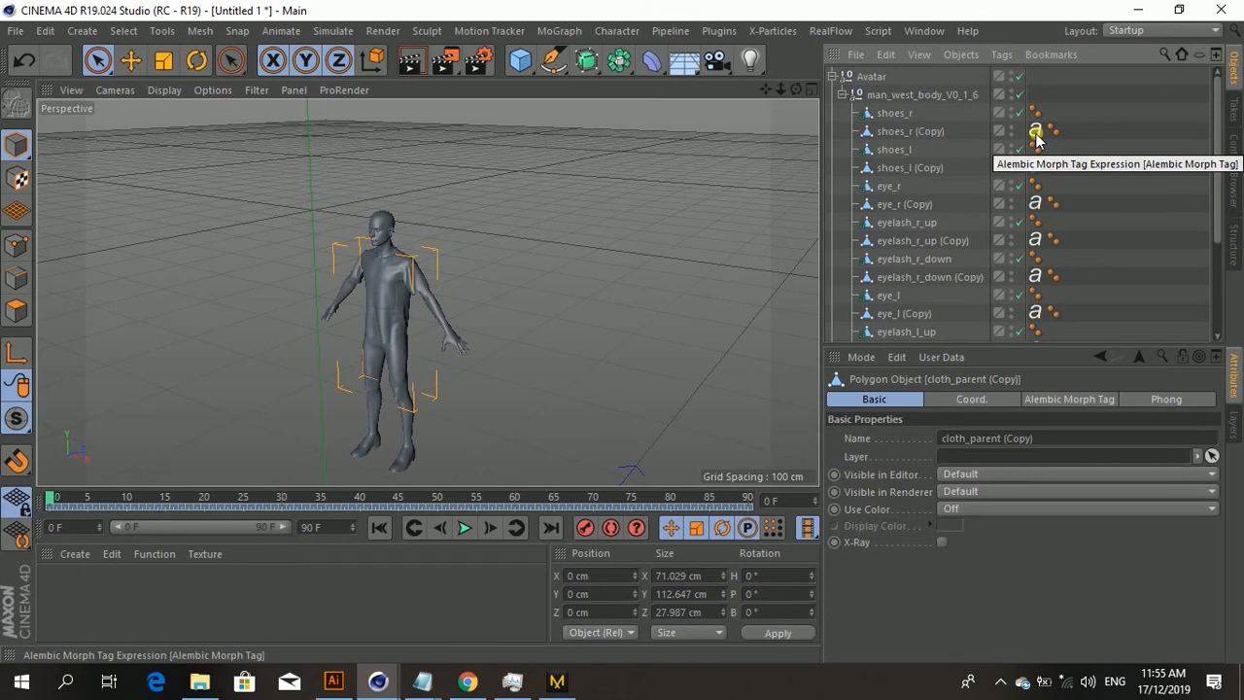
# Step: Delete the original Alembic objects and cloth_parent, keeping only the baked (Copy) objects
pyautogui.click(887, 114)
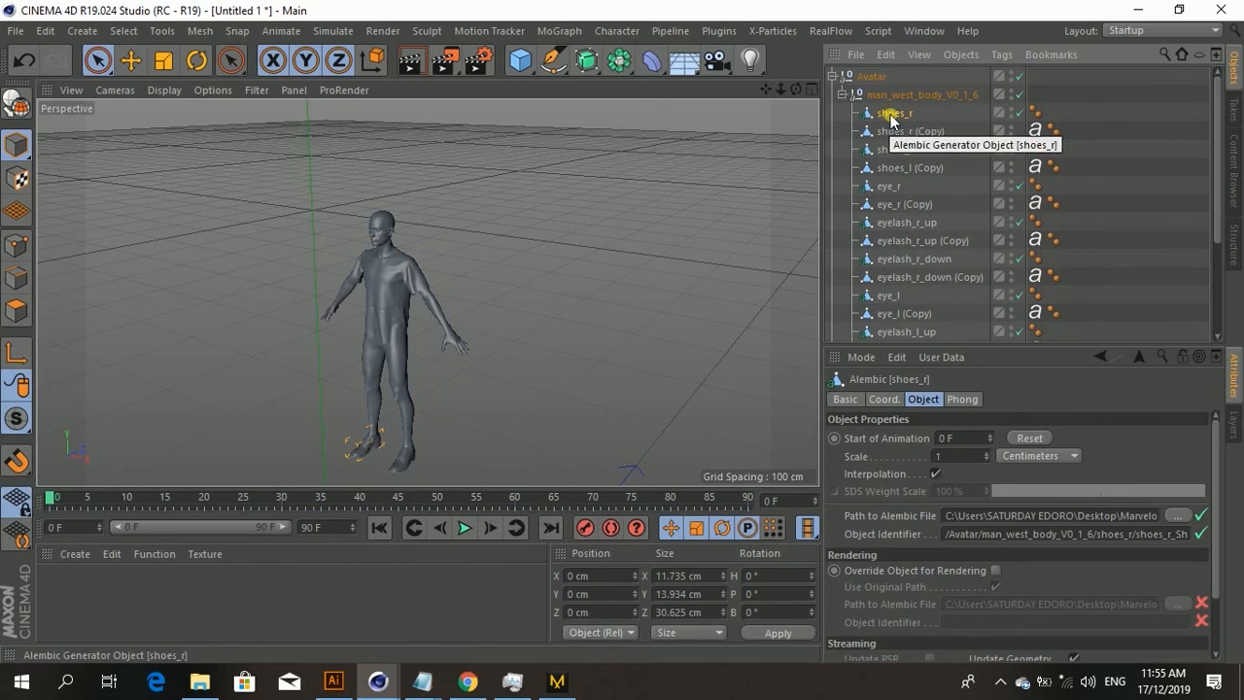
pyautogui.press('Delete')
pyautogui.click(897, 130)
pyautogui.press('Delete')
pyautogui.click(897, 149)
pyautogui.press('Delete')
pyautogui.click(900, 166)
pyautogui.press('Delete')
pyautogui.click(898, 186)
pyautogui.press('Delete')
pyautogui.click(909, 205)
pyautogui.press('Delete')
pyautogui.click(905, 225)
pyautogui.press('Delete')
pyautogui.click(902, 242)
pyautogui.press('Delete')
pyautogui.click(913, 258)
pyautogui.press('Delete')
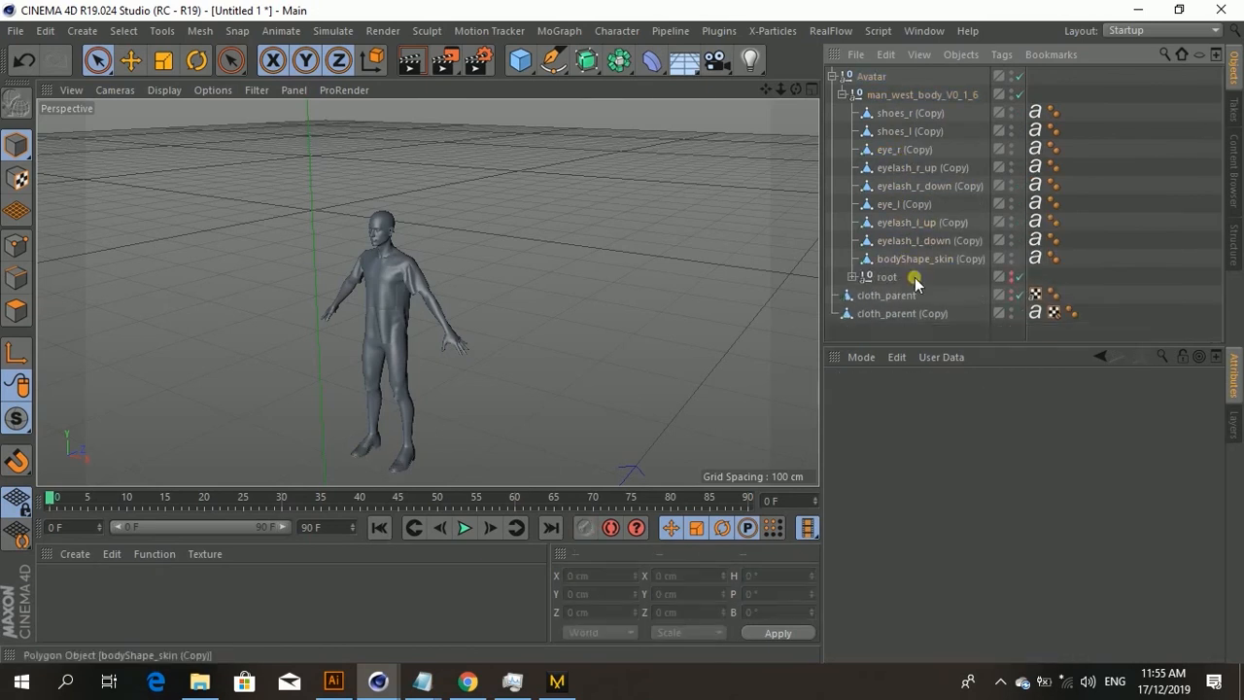
pyautogui.click(891, 296)
pyautogui.press('Delete')
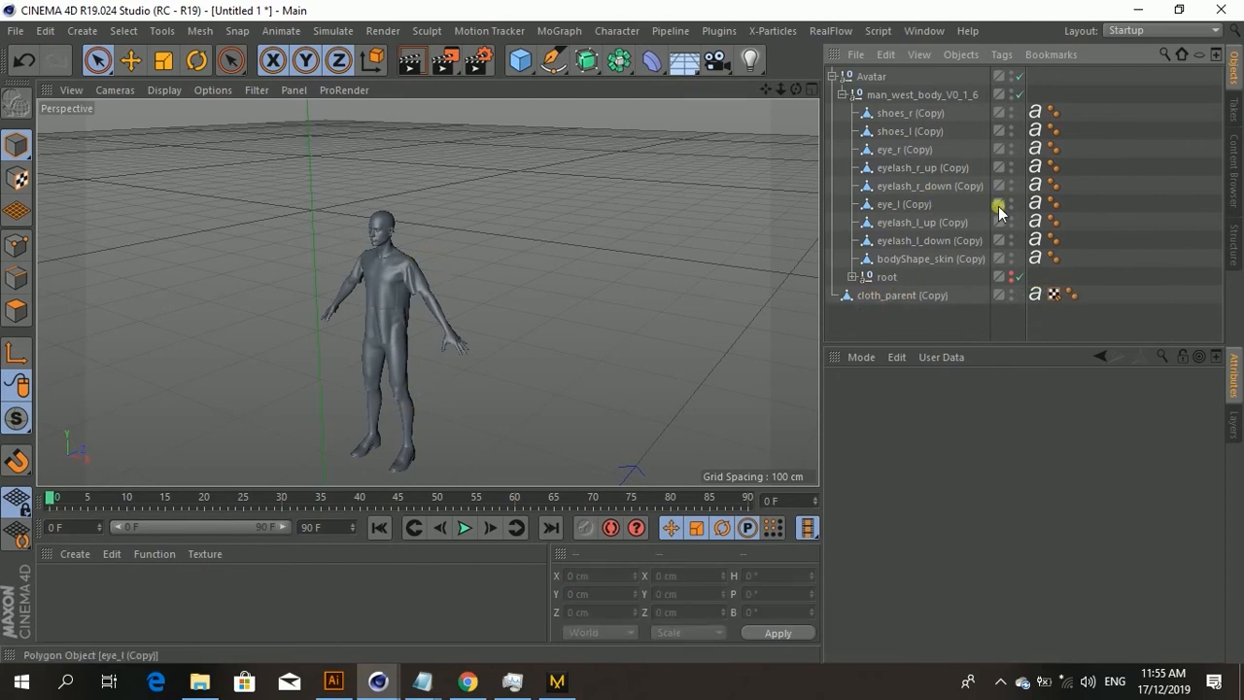
pyautogui.scroll(-2, 625, 215)
pyautogui.scroll(-3, 553, 210)
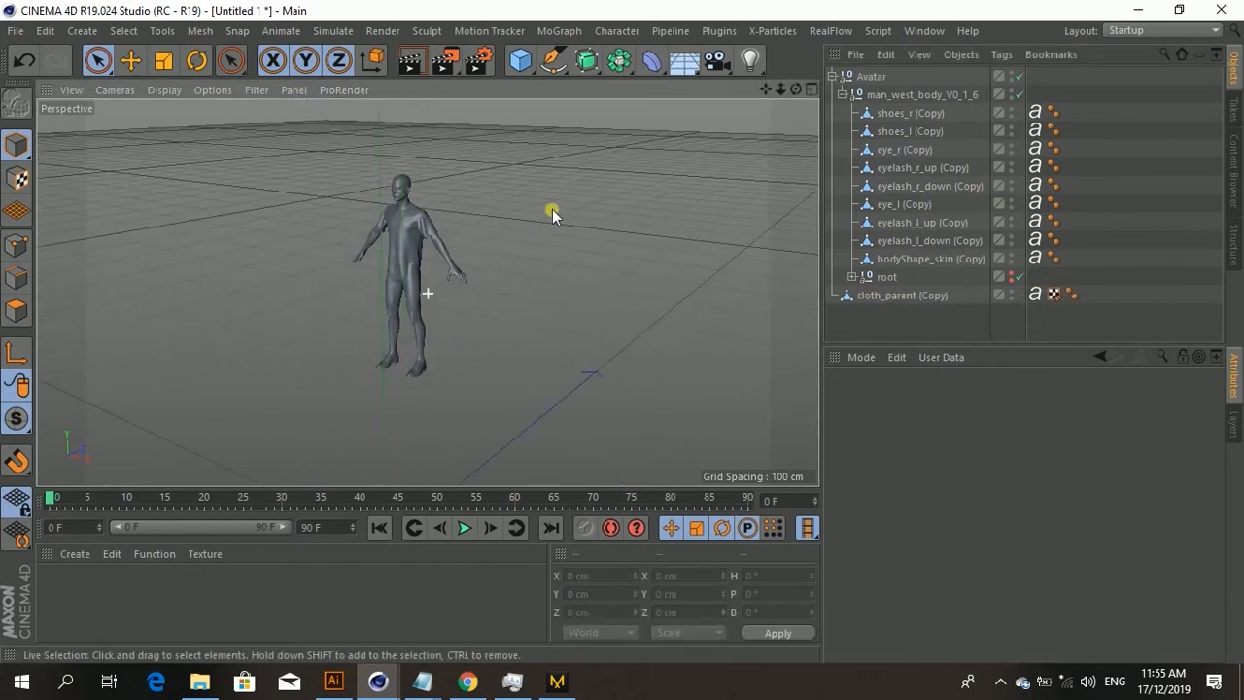
pyautogui.scroll(2, 551, 216)
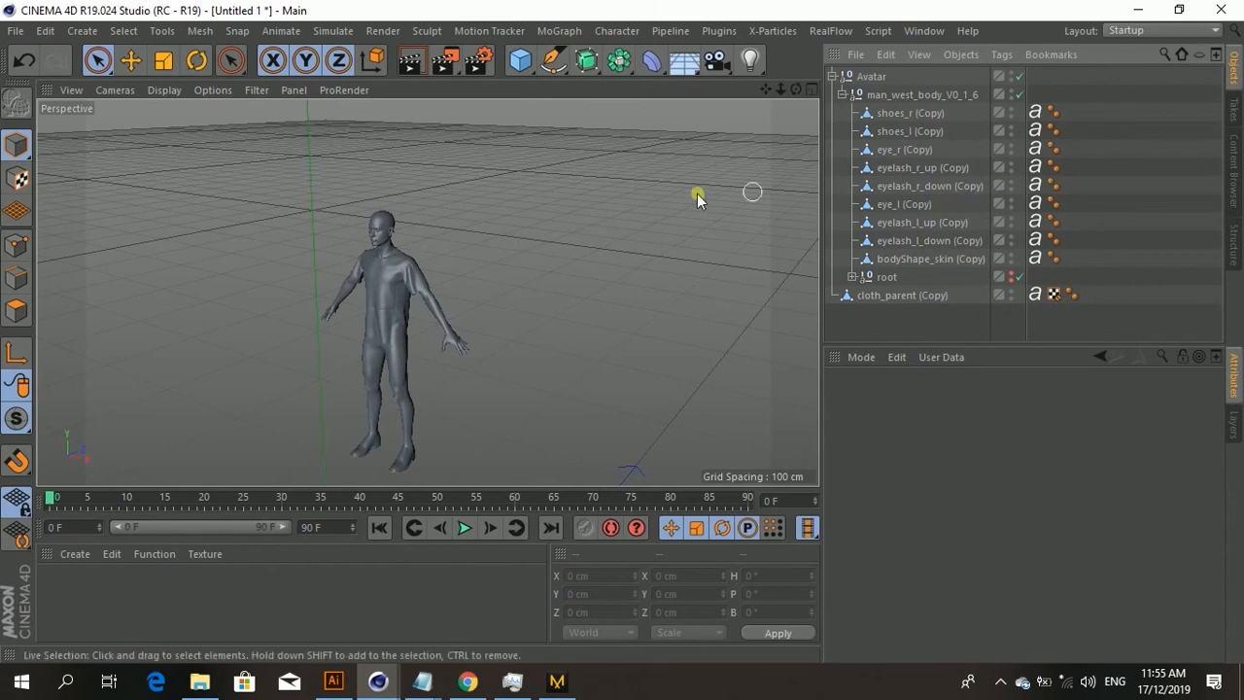
pyautogui.moveTo(591, 220)
pyautogui.keyDown('alt'); pyautogui.mouseDown()
pyautogui.moveTo(550, 234)
pyautogui.moveTo(580, 242)
pyautogui.moveTo(550, 211)
pyautogui.moveTo(564, 243)
pyautogui.mouseUp(); pyautogui.keyUp('alt')
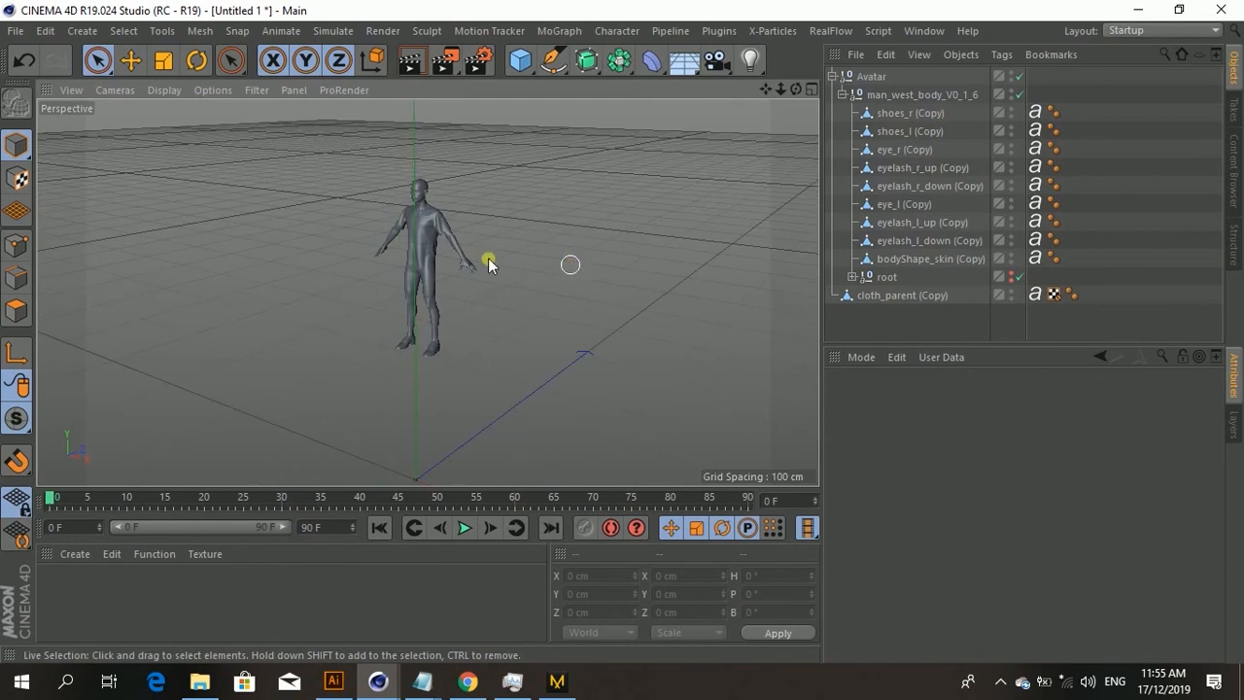
pyautogui.scroll(3, 417, 270)
pyautogui.keyDown('alt'); pyautogui.moveTo(427, 269); pyautogui.dragTo(505, 263); pyautogui.keyUp('alt')
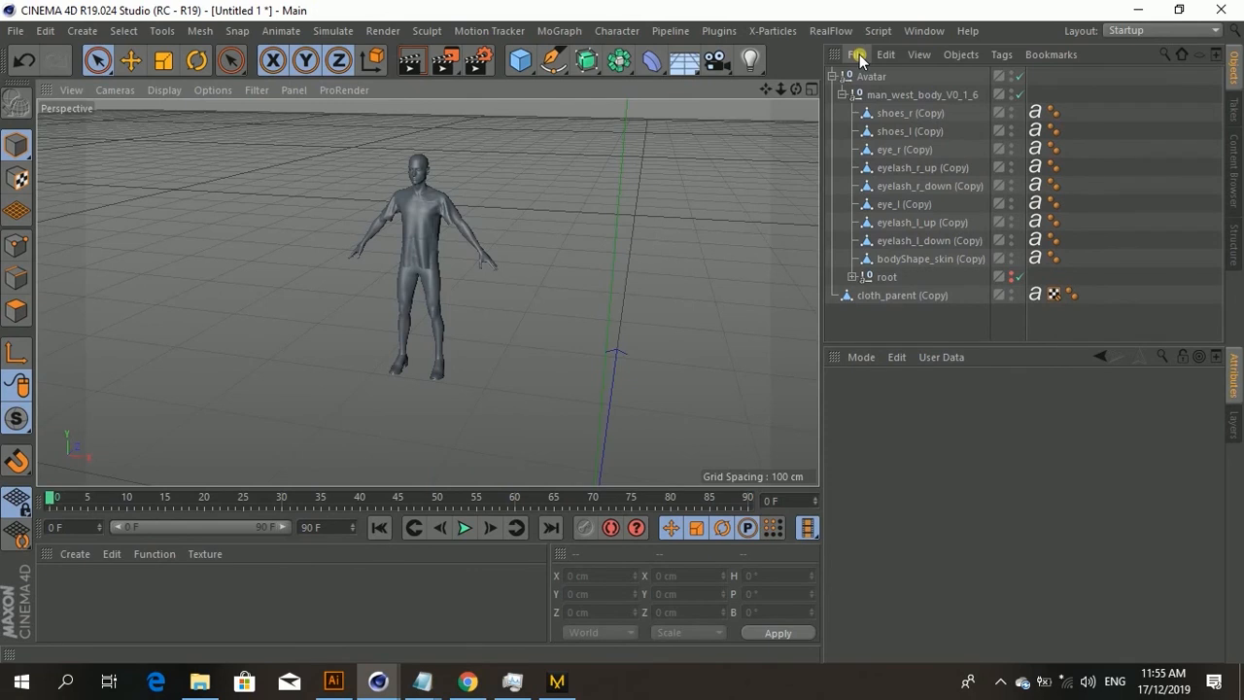
# Step: Merge the Absolute FBX file from the FBX > Absolute file path folder using the default FBX import settings
pyautogui.click(858, 55)
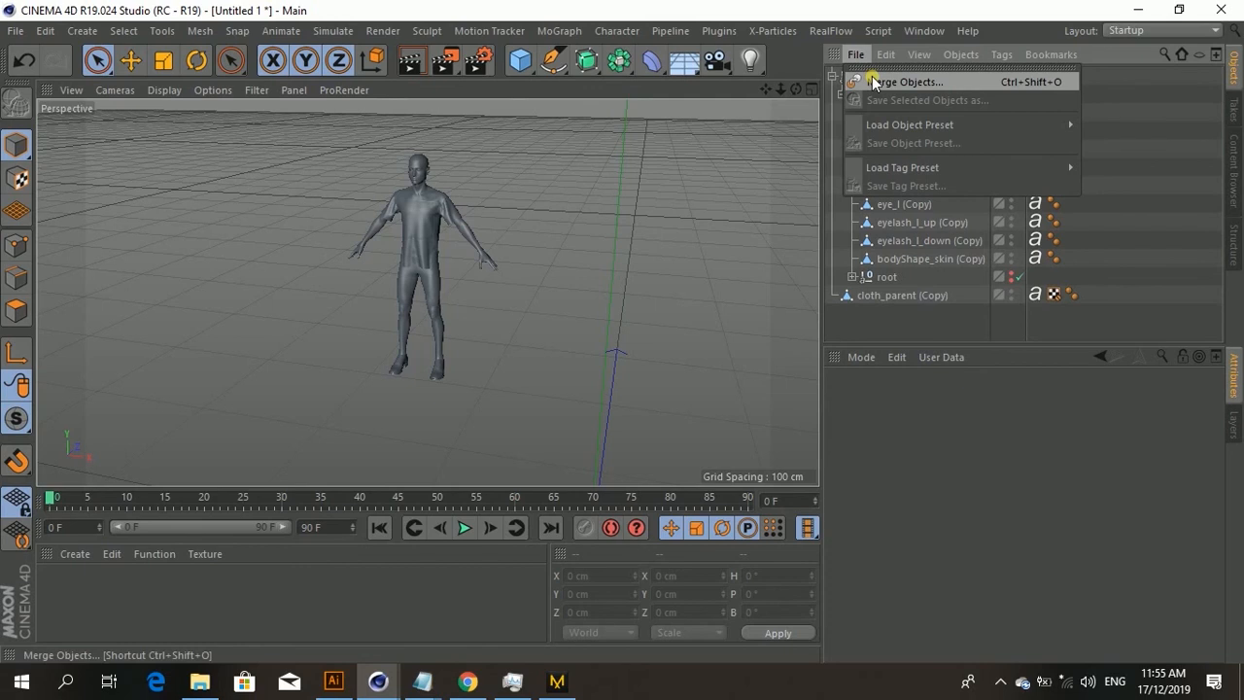
pyautogui.click(873, 82)
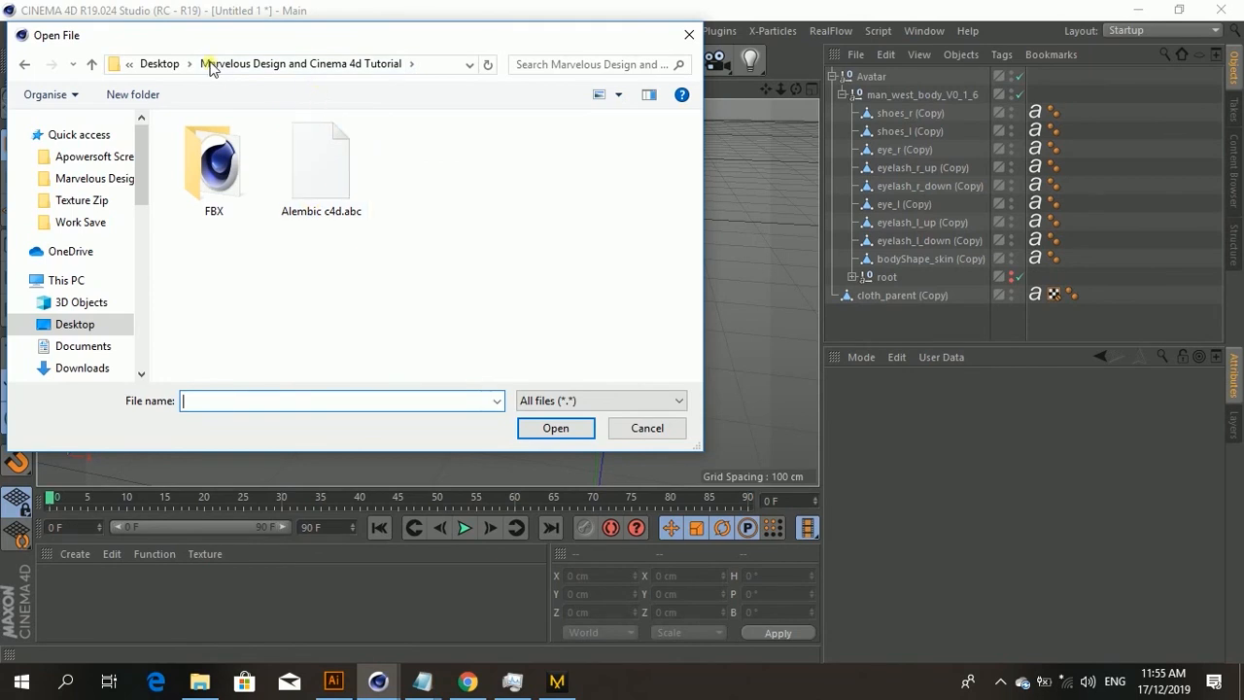
pyautogui.click(160, 63)
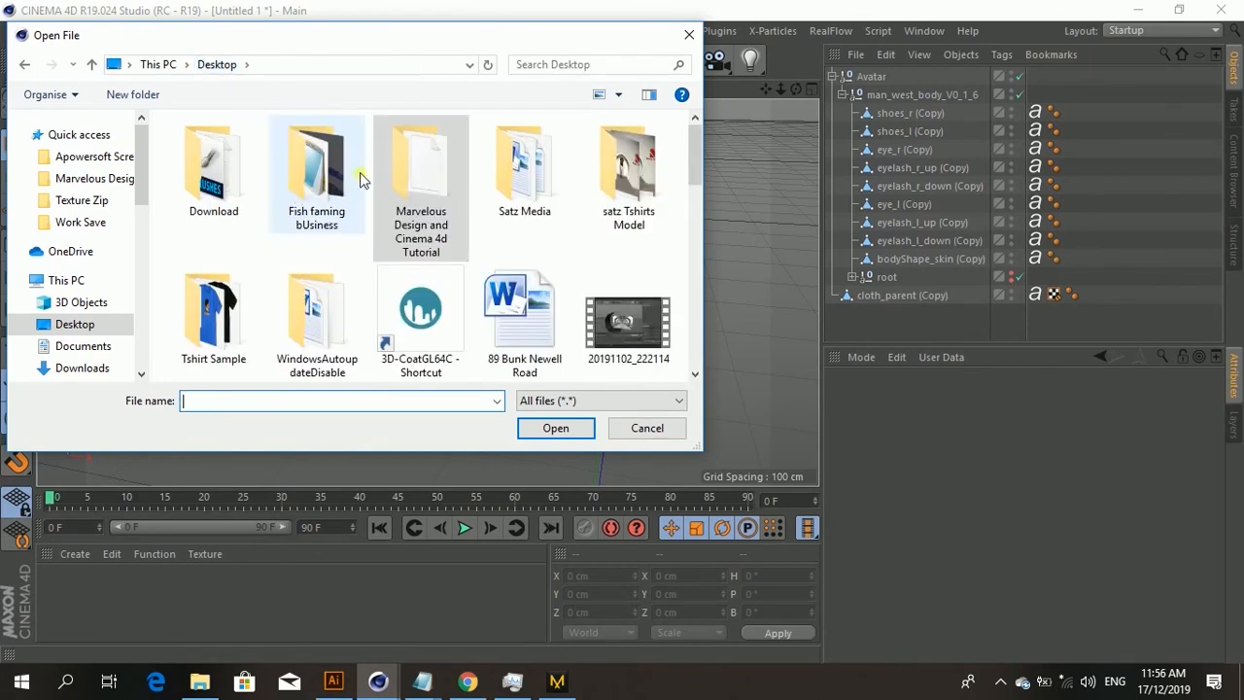
pyautogui.doubleClick(420, 173)
pyautogui.doubleClick(220, 165)
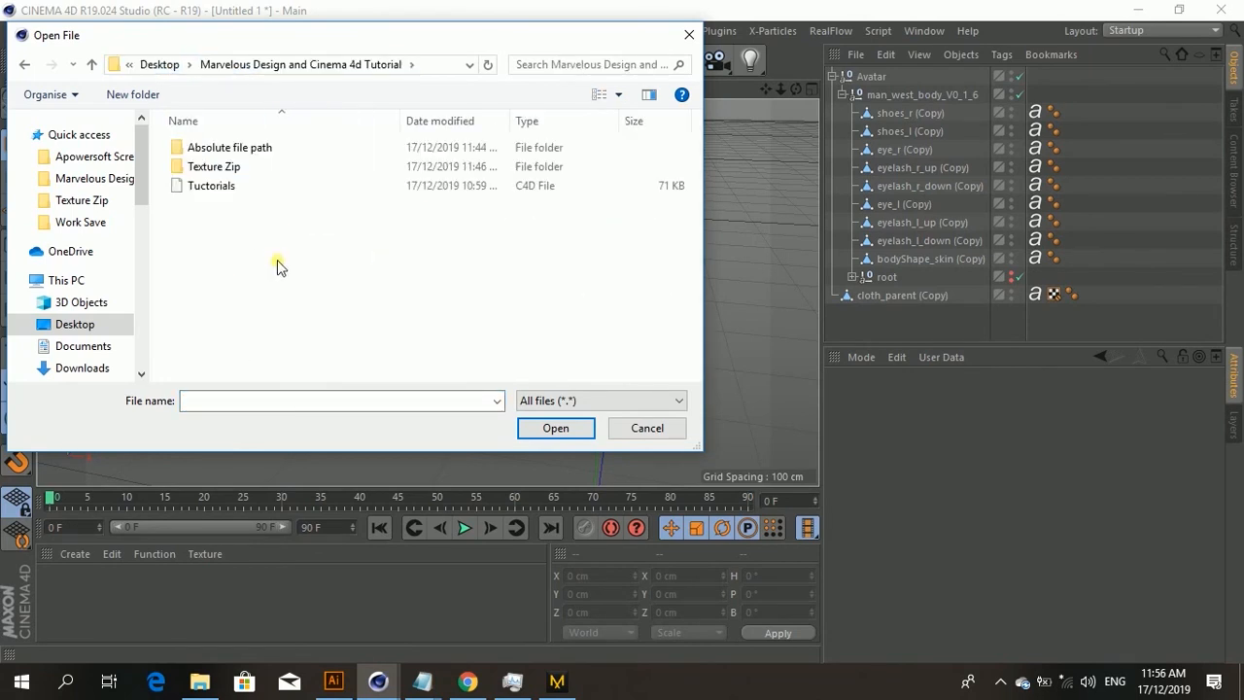
pyautogui.doubleClick(210, 149)
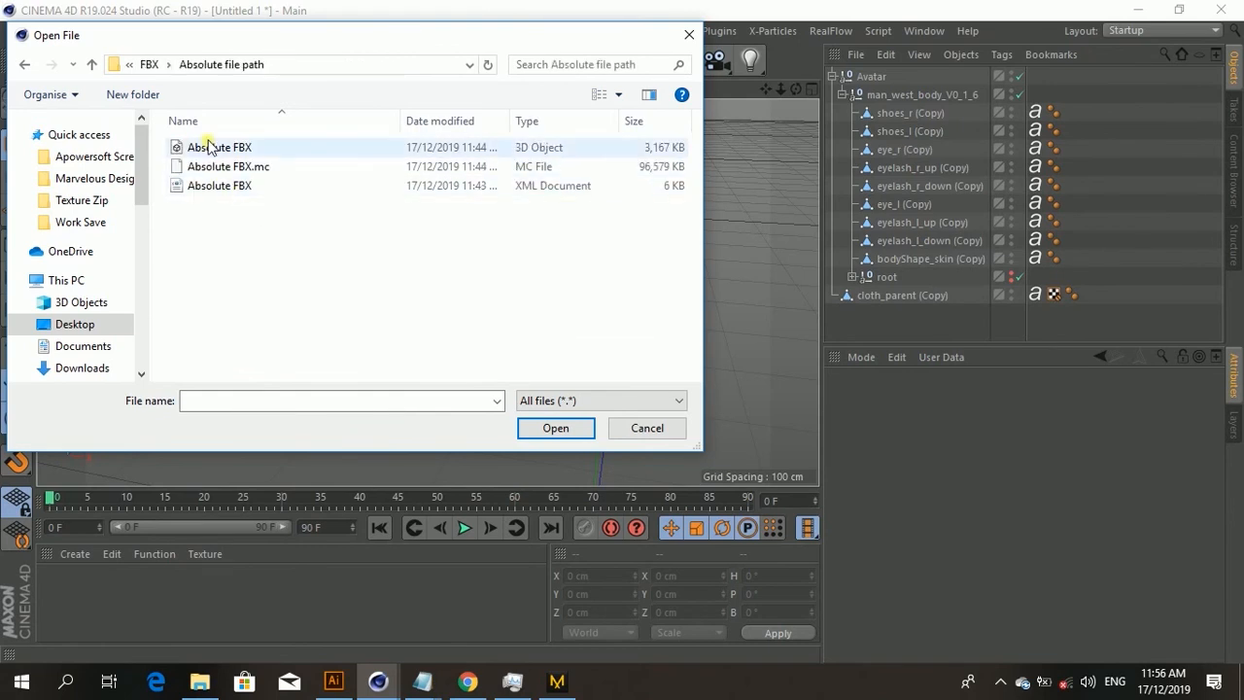
pyautogui.click(210, 147)
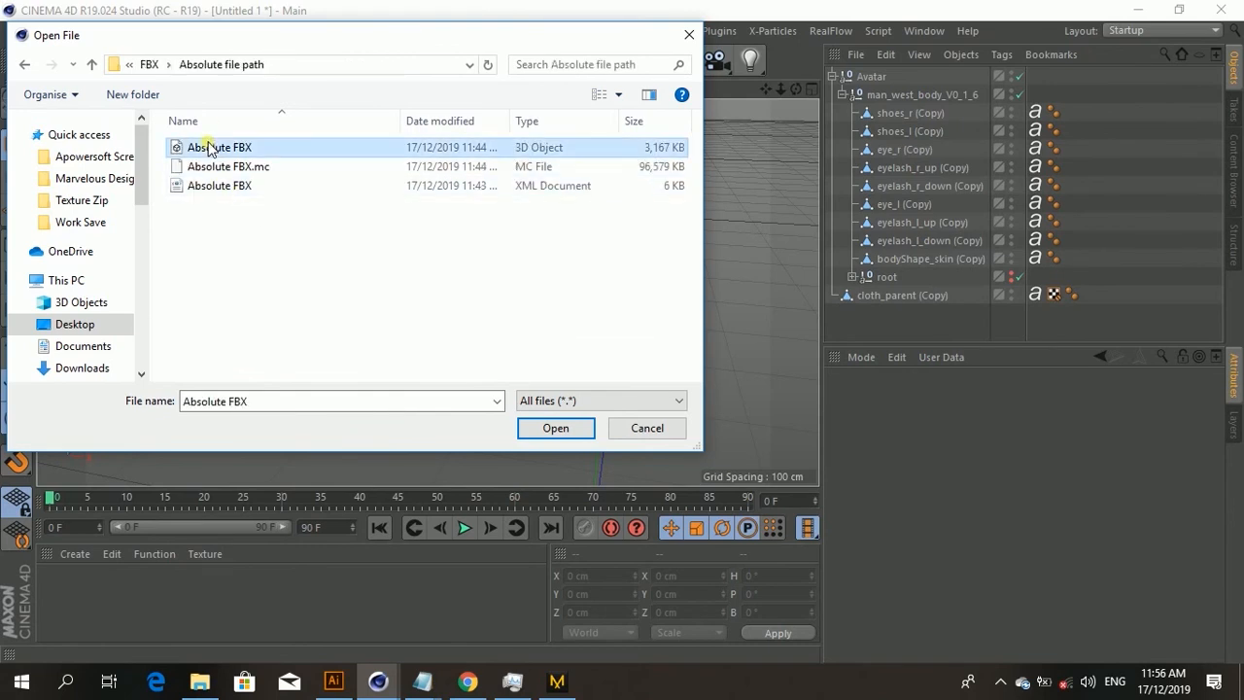
pyautogui.click(552, 428)
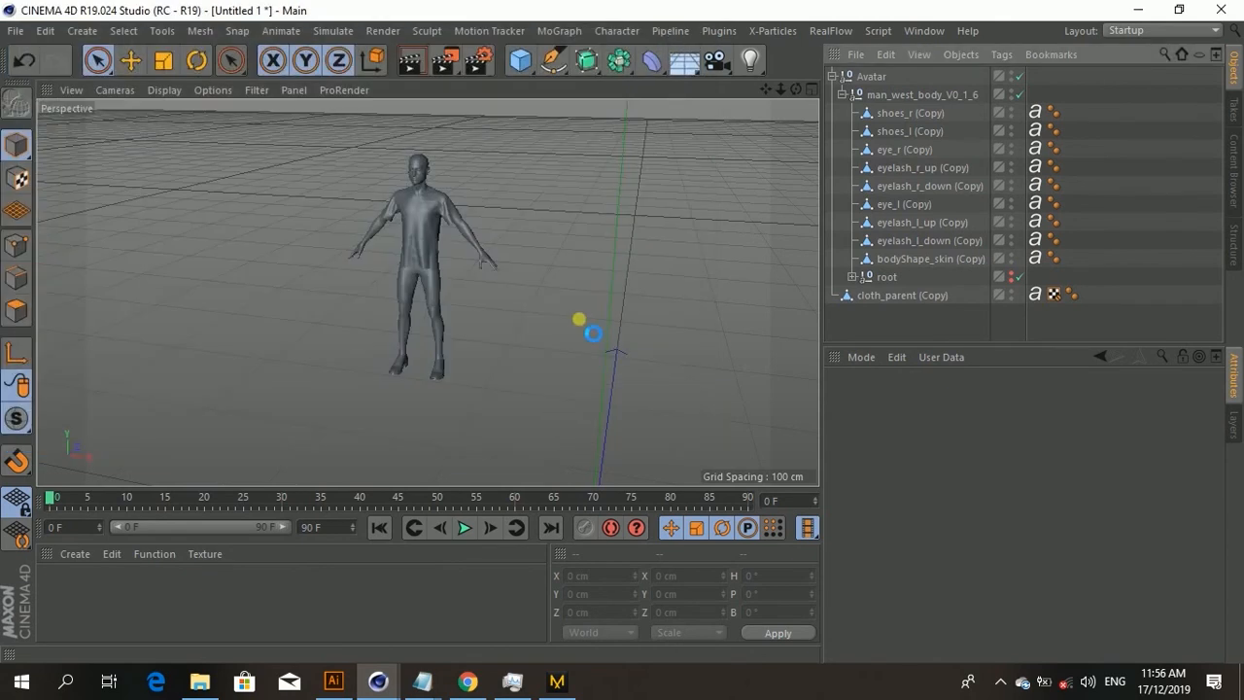
pyautogui.click(633, 169)
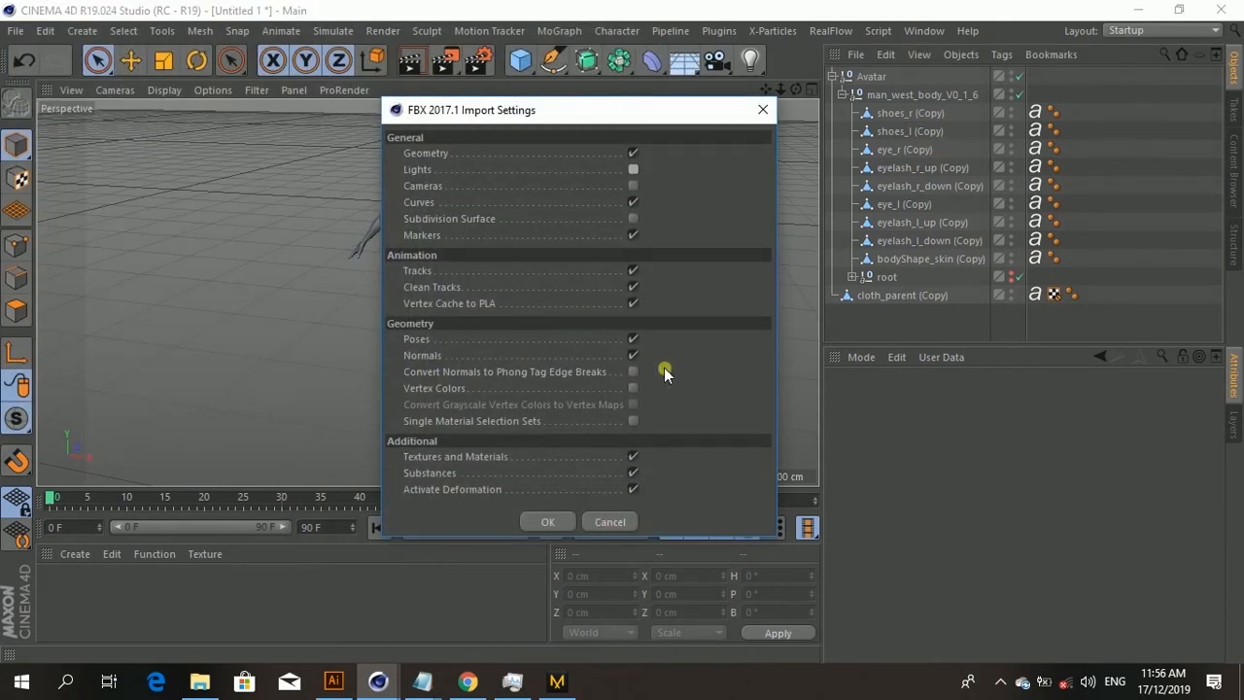
pyautogui.click(551, 522)
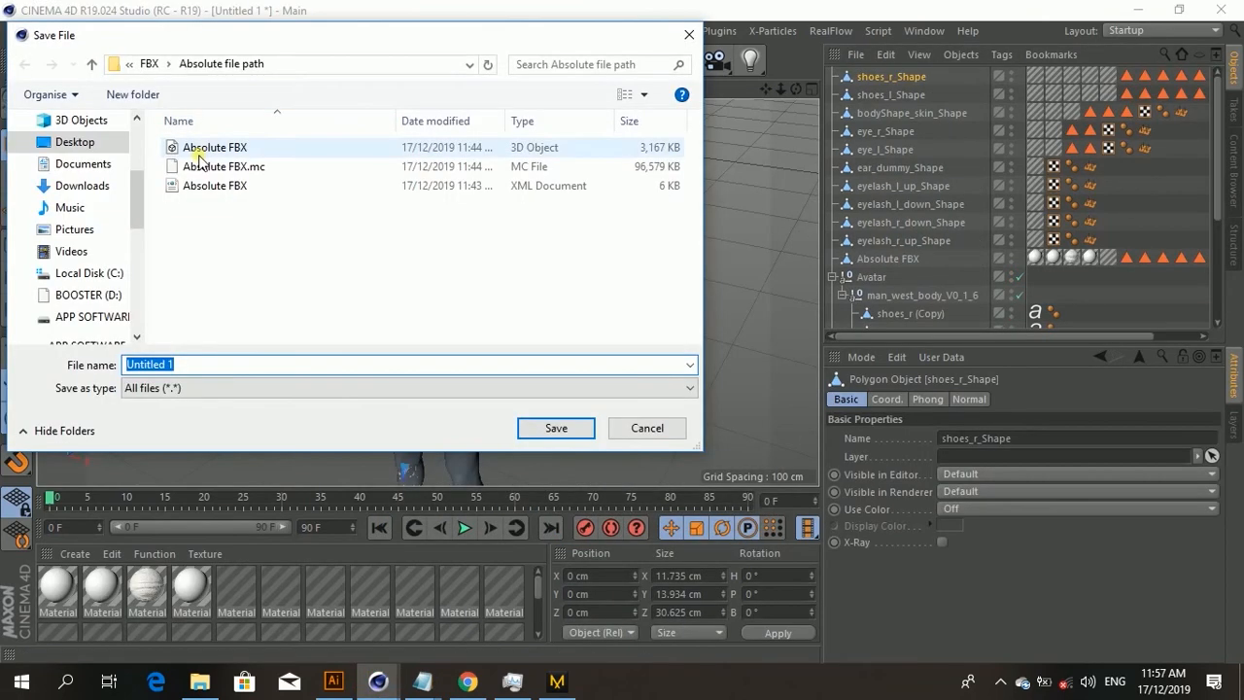
# Step: Save the scene as Tuctorials in the FBX folder, replacing the existing file
pyautogui.click(150, 64)
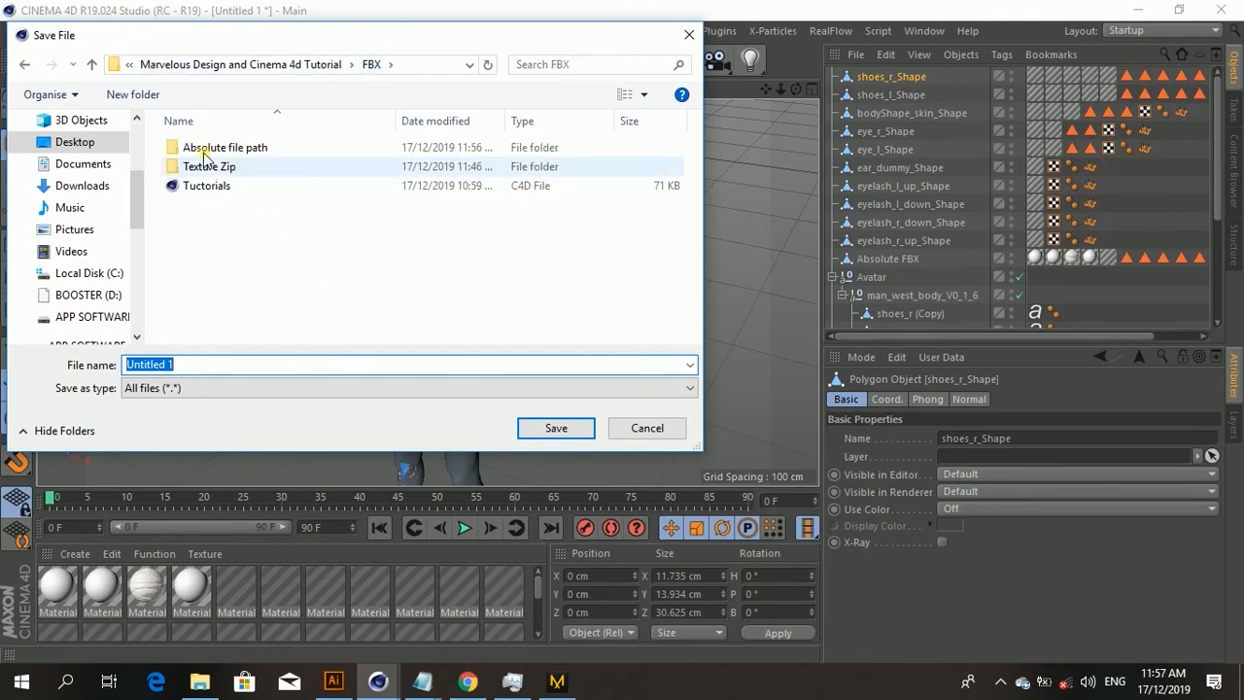
pyautogui.click(196, 66)
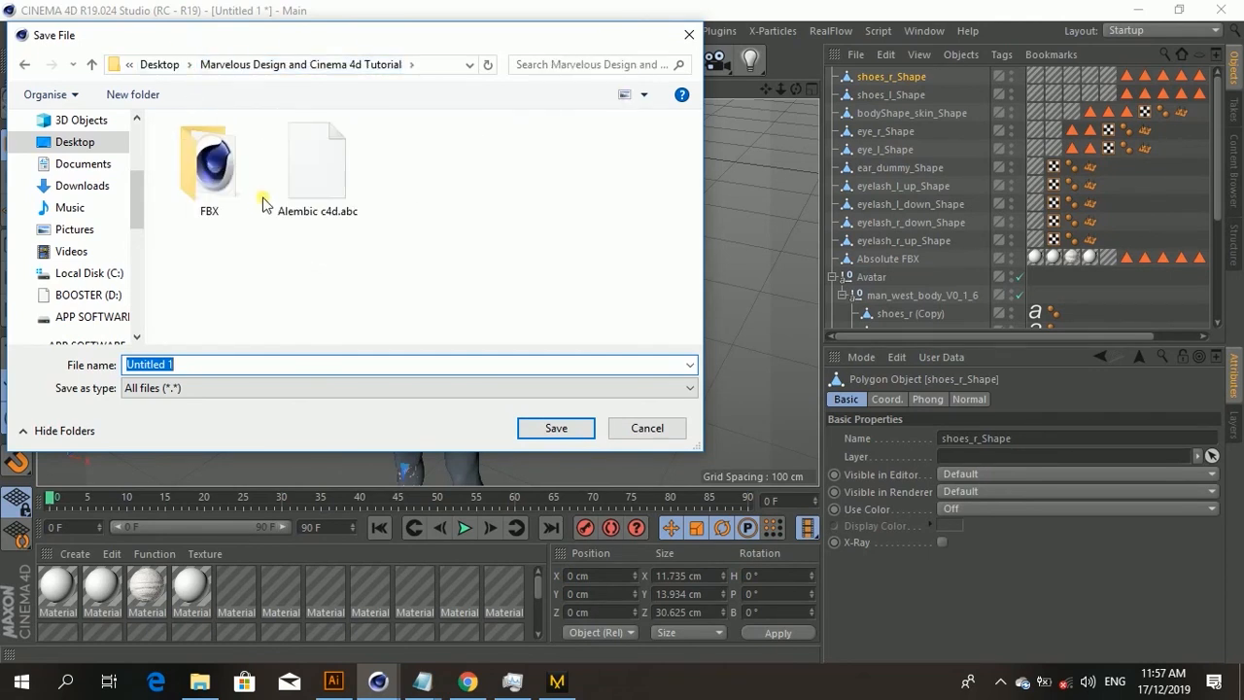
pyautogui.doubleClick(209, 173)
pyautogui.click(206, 185)
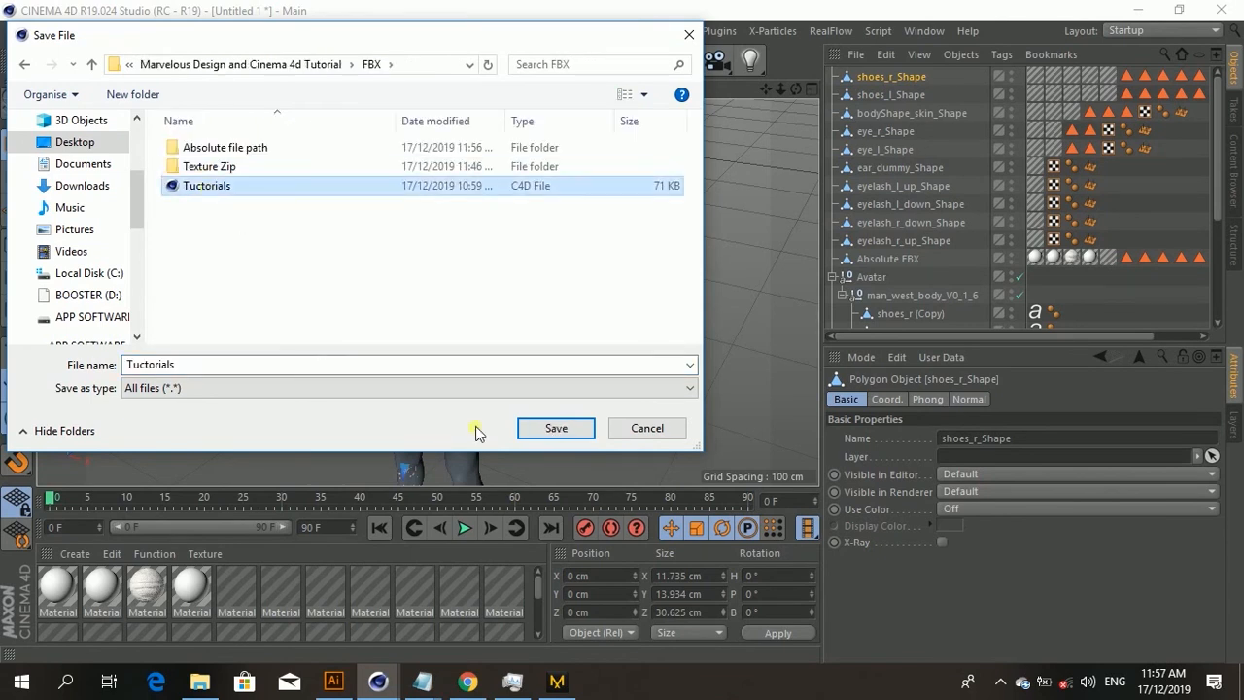
pyautogui.click(541, 427)
pyautogui.click(664, 343)
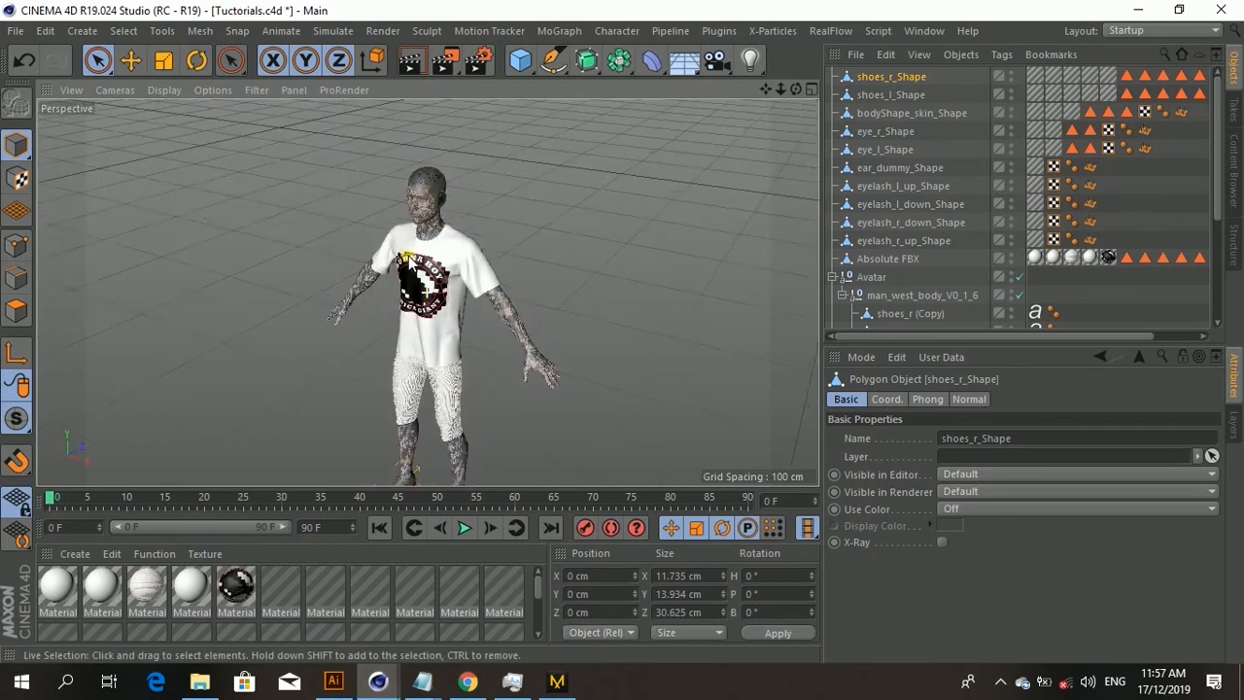
# Step: Copy the material tags from shoes_r_Shape onto shoes_r (Copy)
pyautogui.keyDown('alt'); pyautogui.moveTo(377, 259); pyautogui.dragTo(439, 218); pyautogui.keyUp('alt')
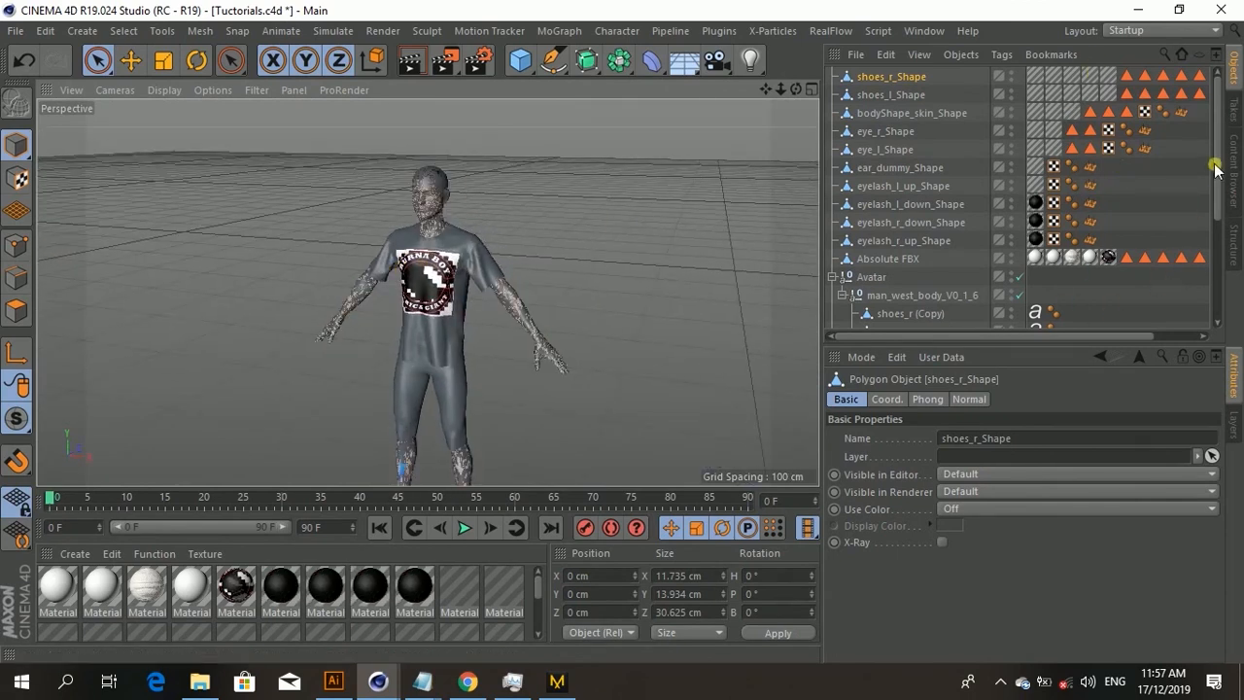
pyautogui.moveTo(1216, 168); pyautogui.dragTo(1235, 303)
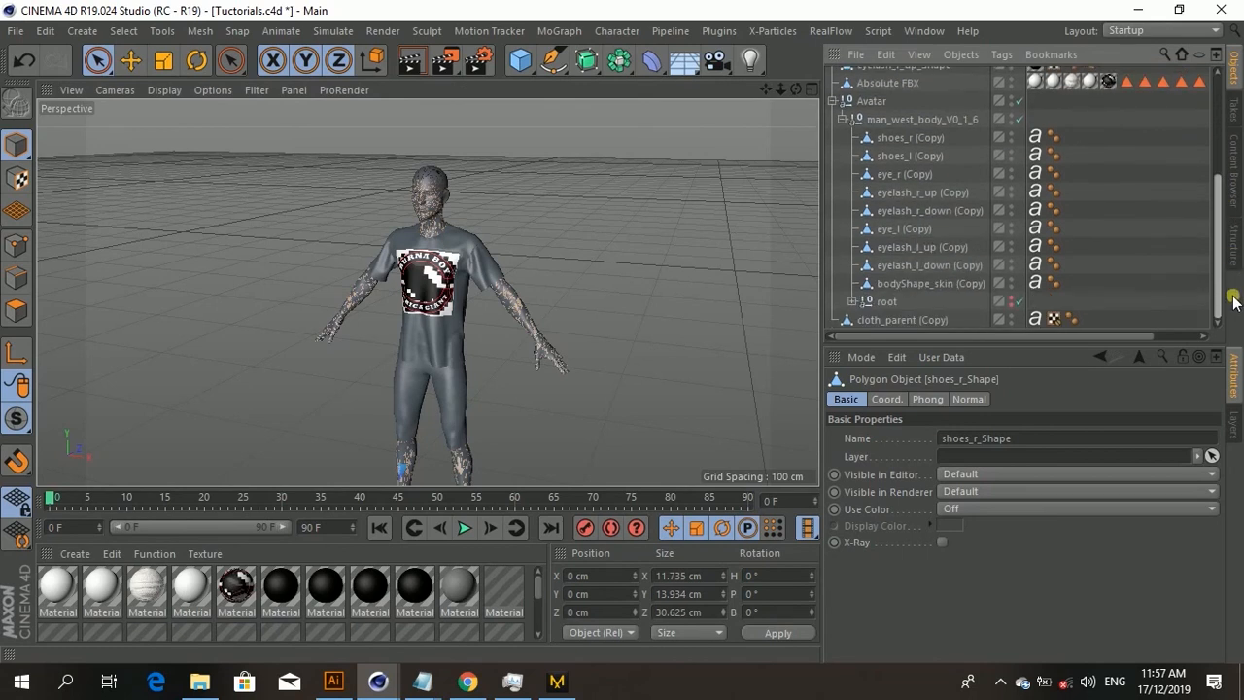
pyautogui.moveTo(1232, 303); pyautogui.dragTo(1240, 144)
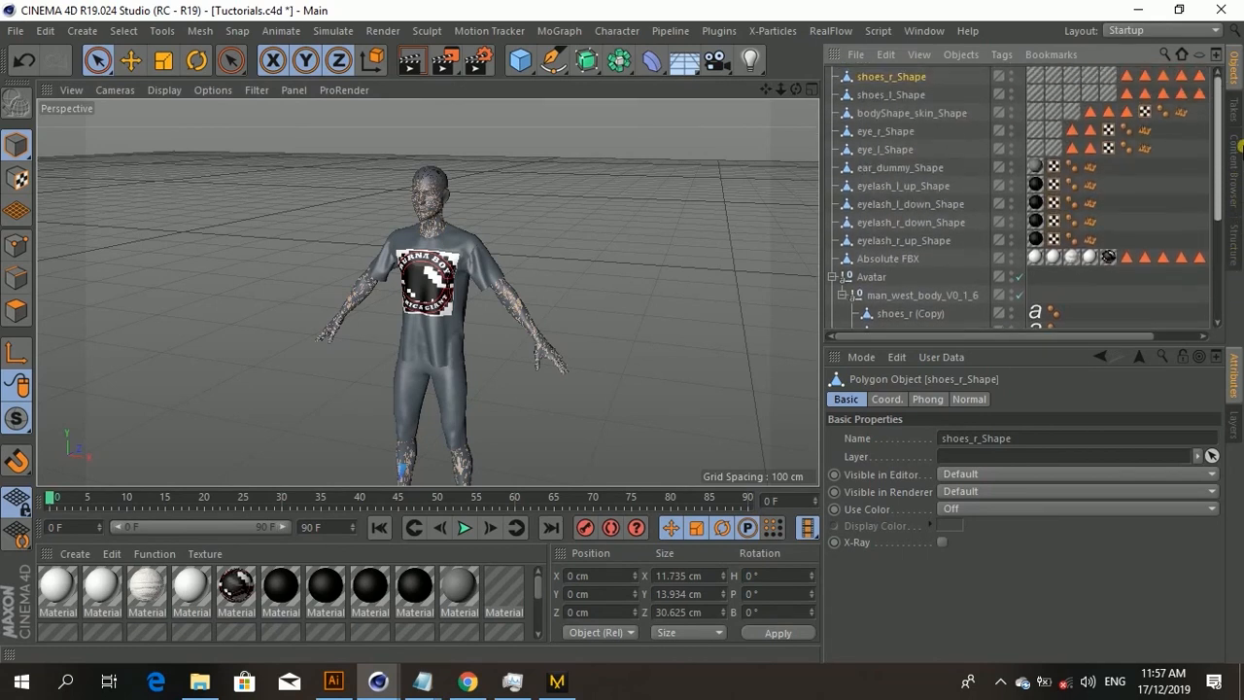
pyautogui.moveTo(823, 212); pyautogui.dragTo(735, 208)
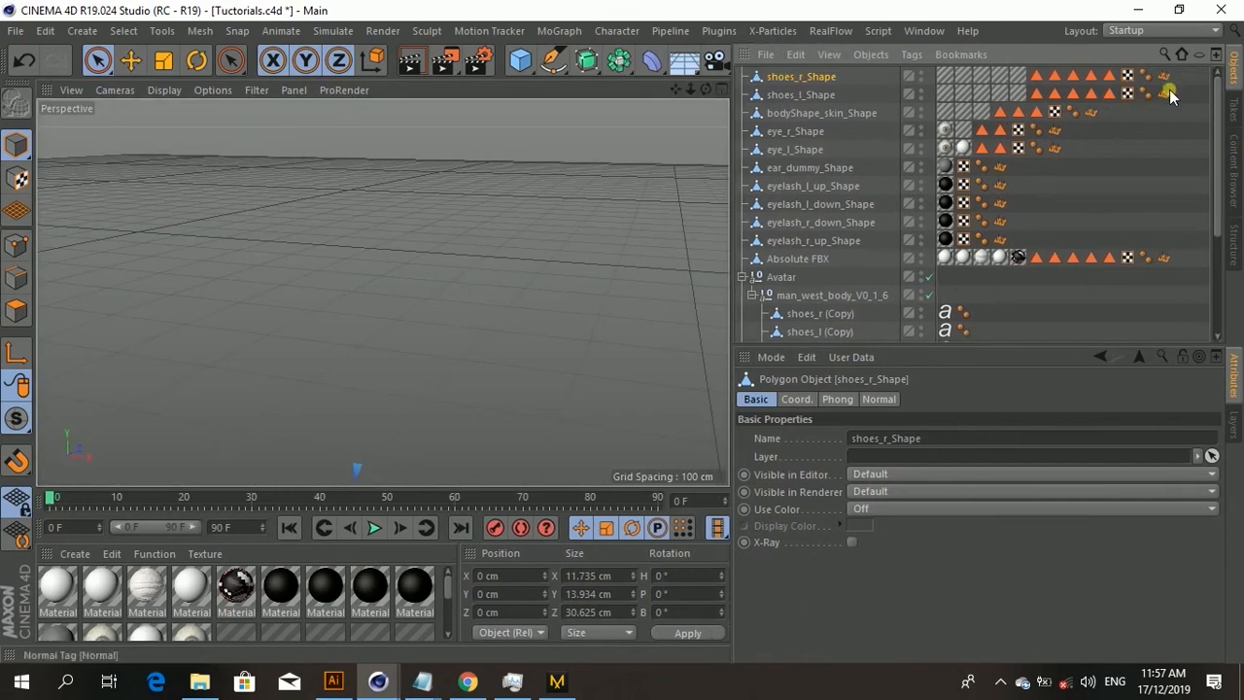
pyautogui.moveTo(1184, 88); pyautogui.dragTo(943, 73)
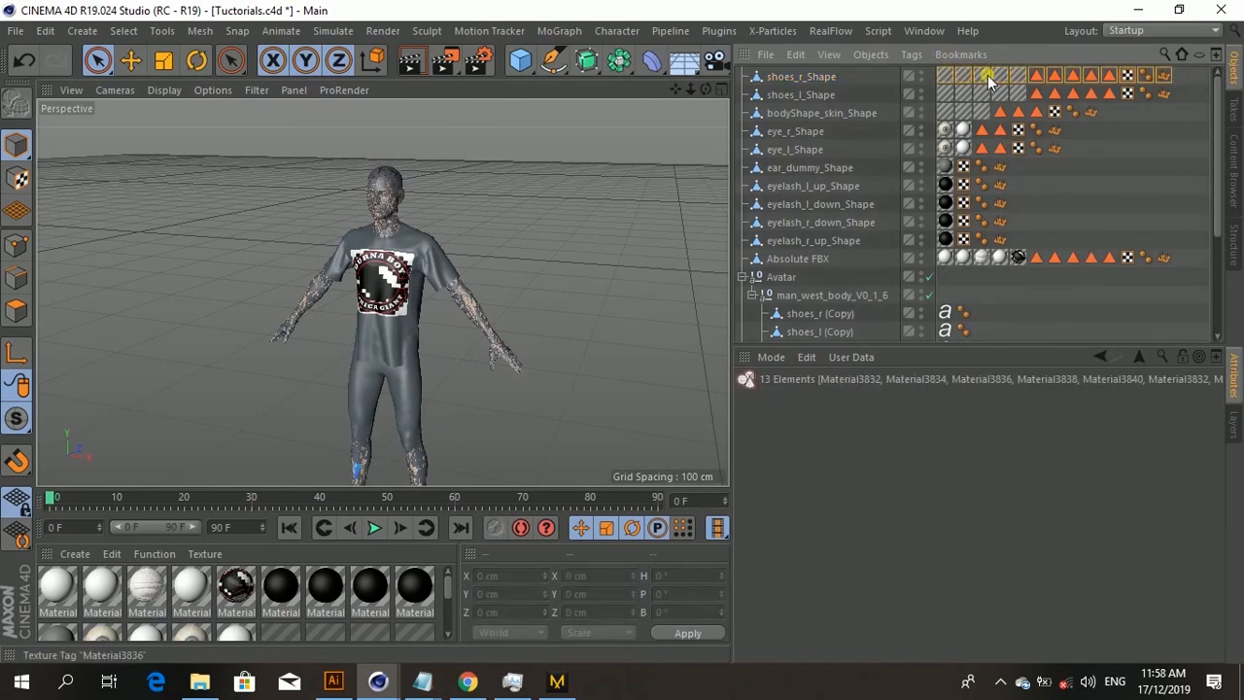
pyautogui.moveTo(989, 80); pyautogui.dragTo(996, 319)
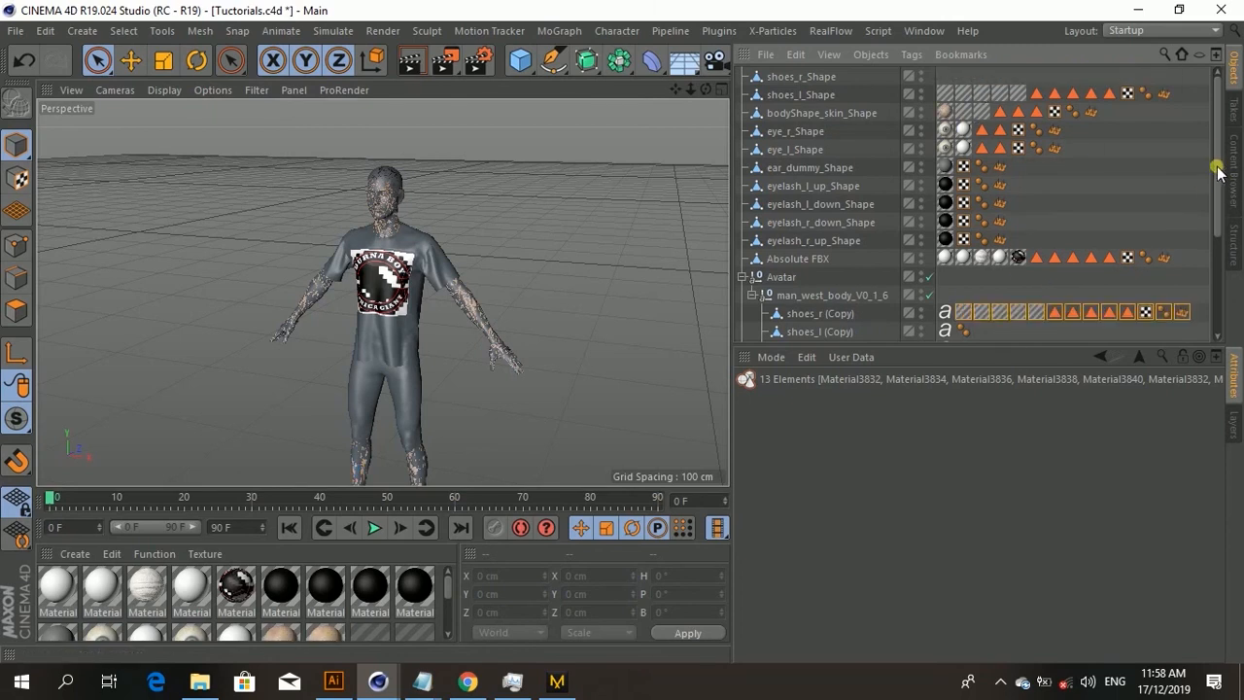
# Step: Copy the material tags from shoes_l_Shape and bodyShape_skin_Shape onto their matching (Copy) objects
pyautogui.moveTo(1220, 164); pyautogui.dragTo(939, 85)
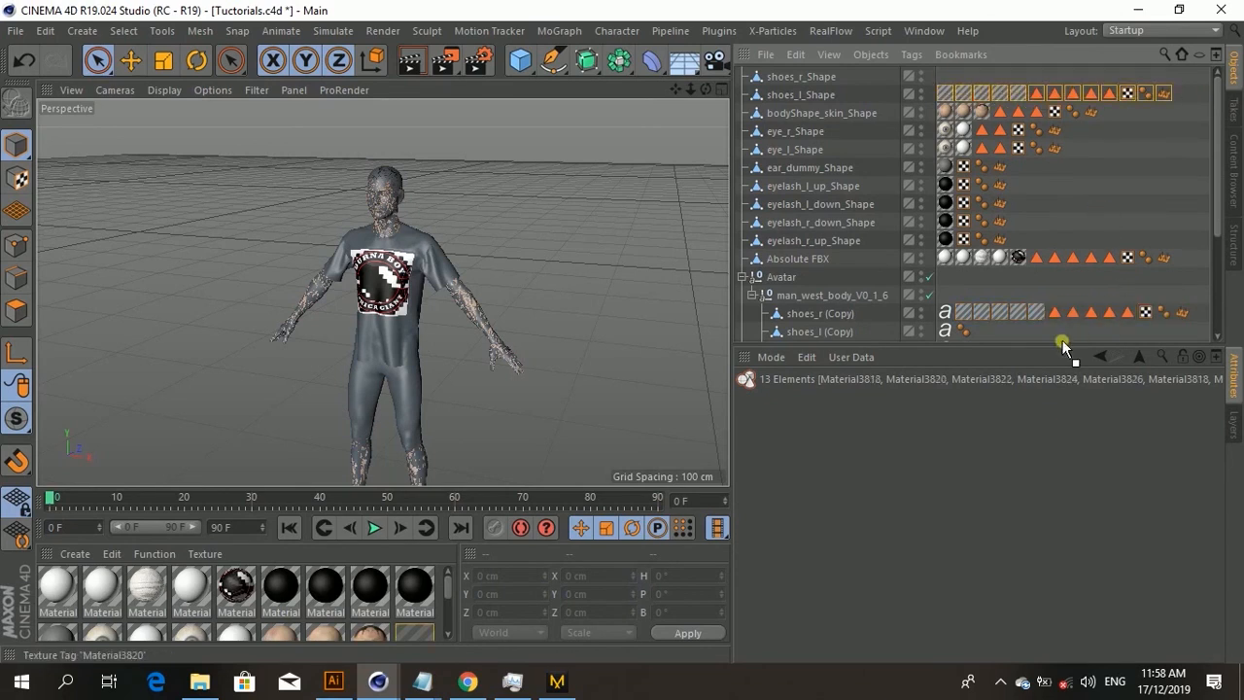
pyautogui.moveTo(996, 336); pyautogui.dragTo(997, 335)
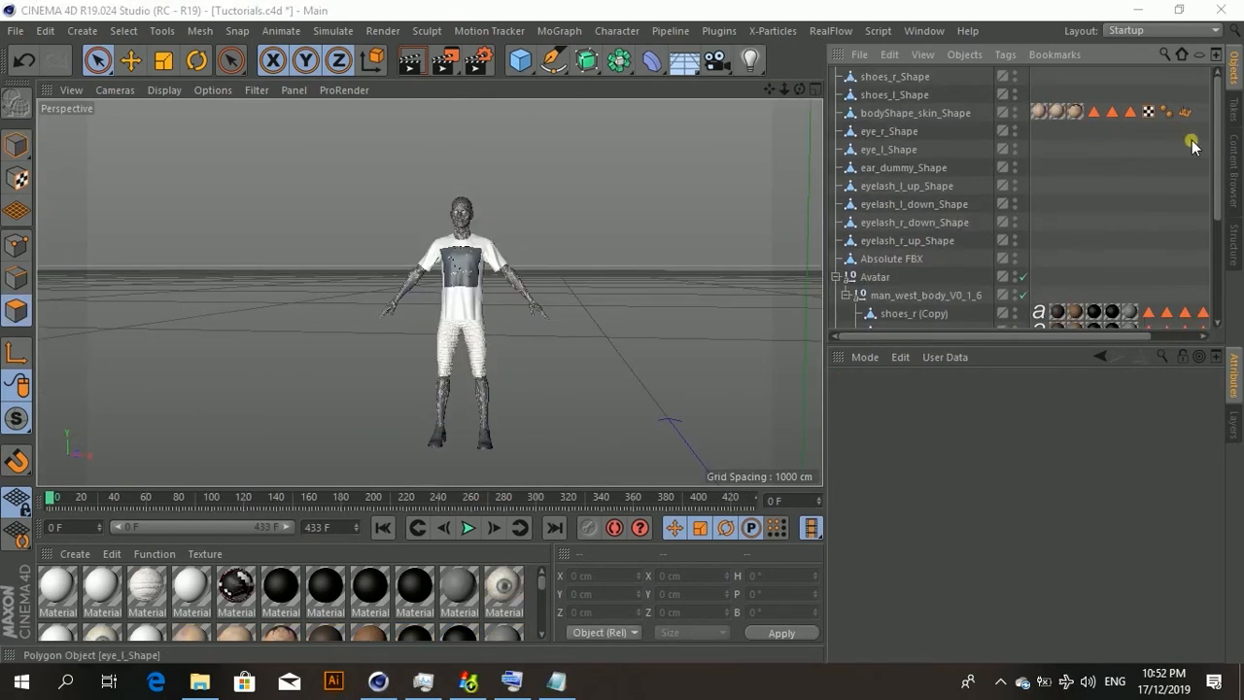
pyautogui.moveTo(1198, 130); pyautogui.dragTo(1065, 285)
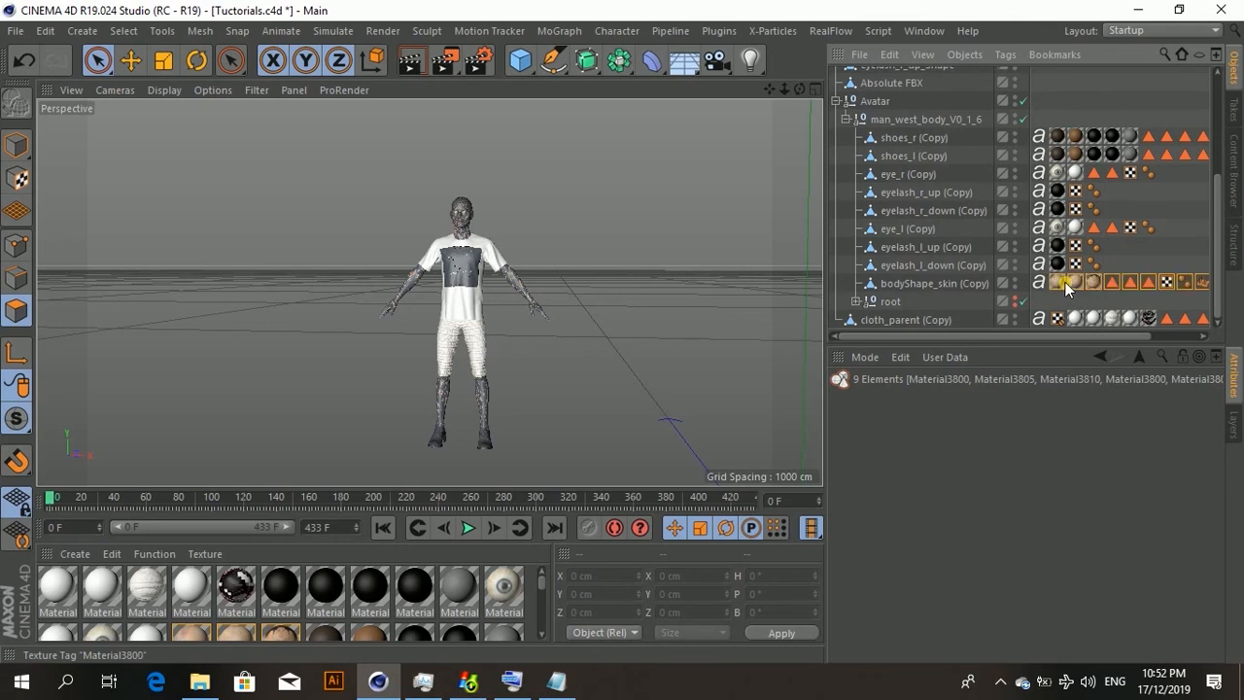
# Step: Delete all merged FBX shape objects from shoes_r_Shape down to Absolute FBX
pyautogui.scroll(5, 1004, 175)
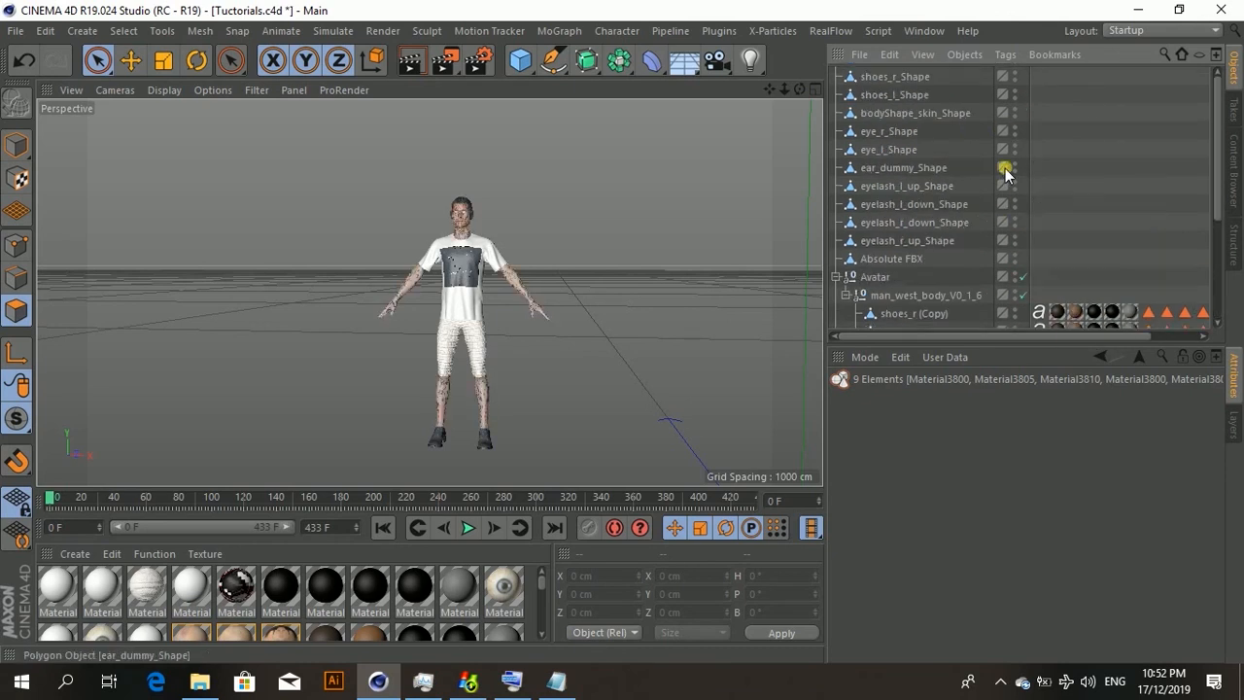
pyautogui.moveTo(1082, 68); pyautogui.dragTo(833, 267)
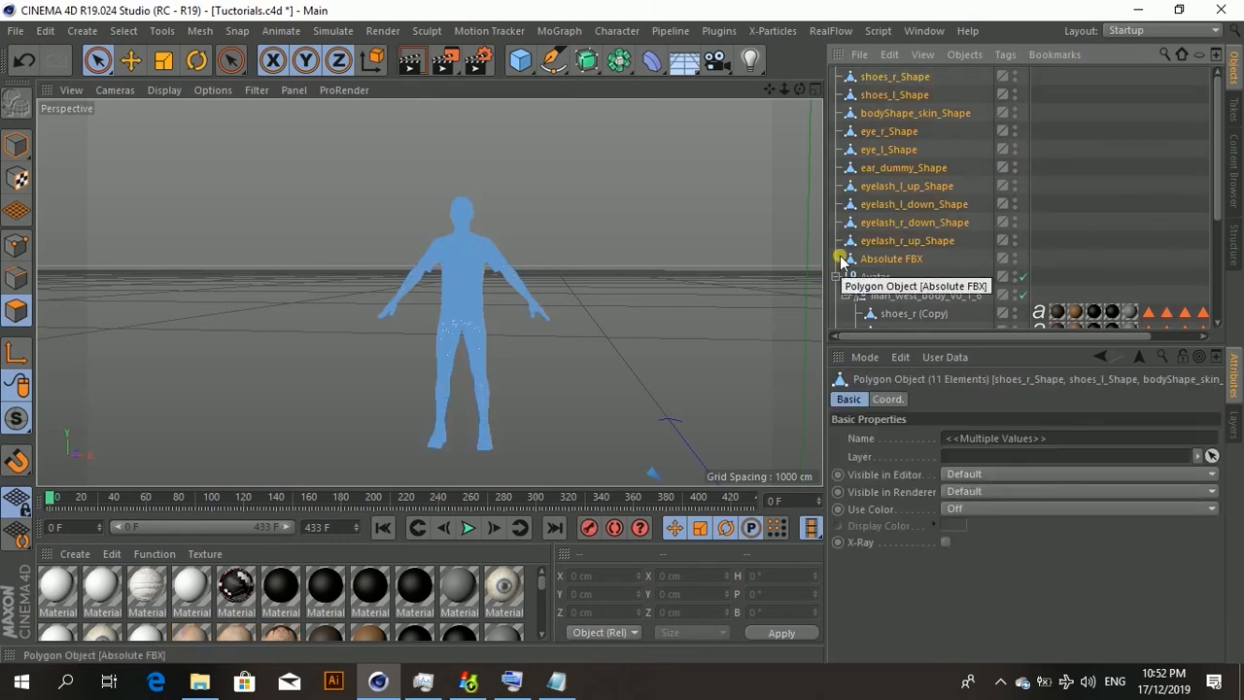
pyautogui.press('Delete')
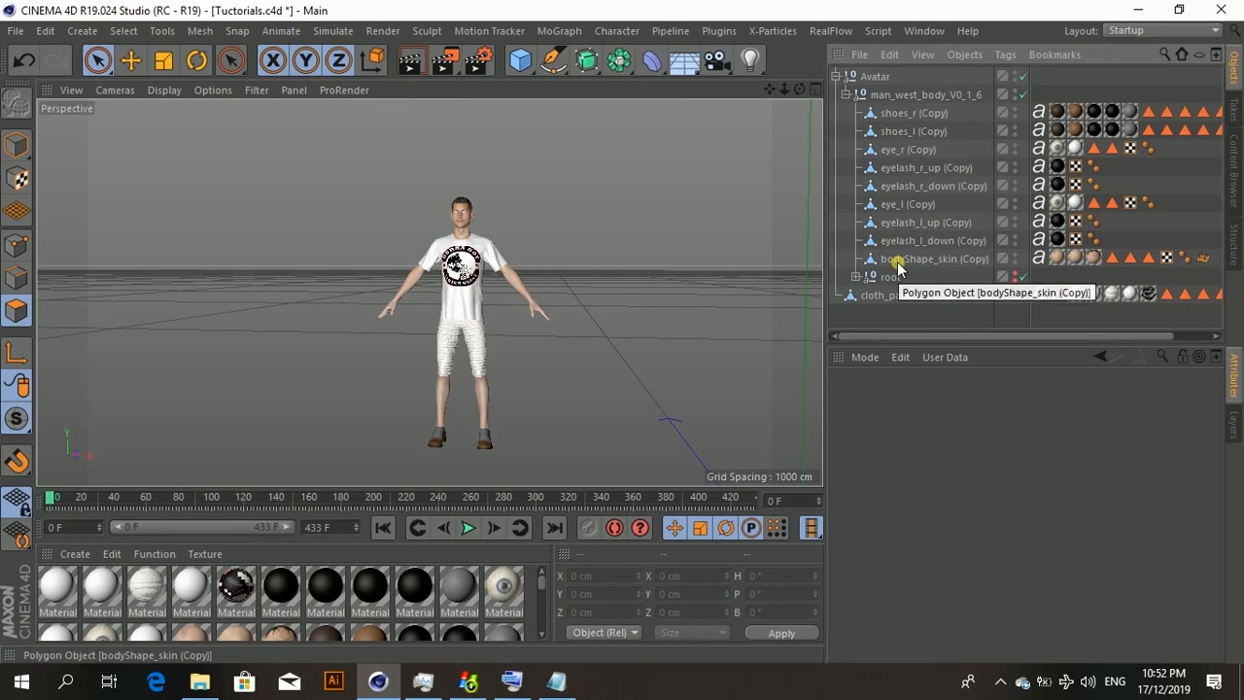
# Step: Select cloth_parent (Copy) and select the polygons of its first two polygon selection tags to see which garment parts they cover
pyautogui.click(886, 298)
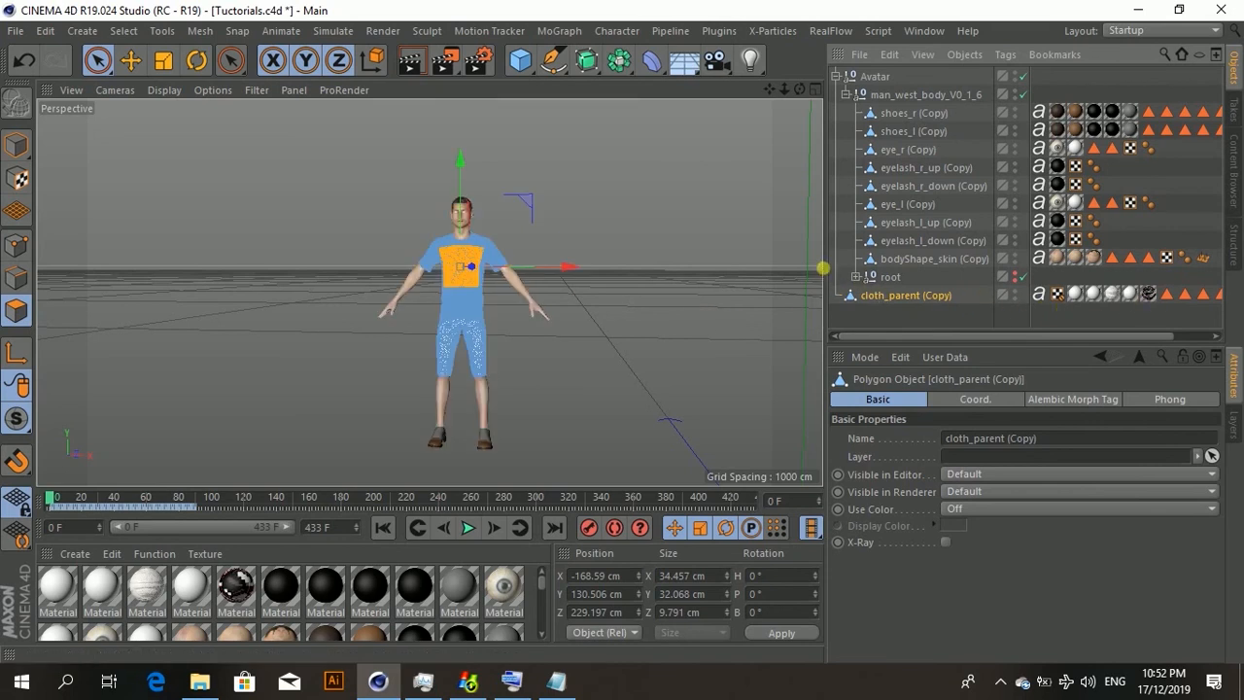
pyautogui.moveTo(833, 272); pyautogui.dragTo(689, 263)
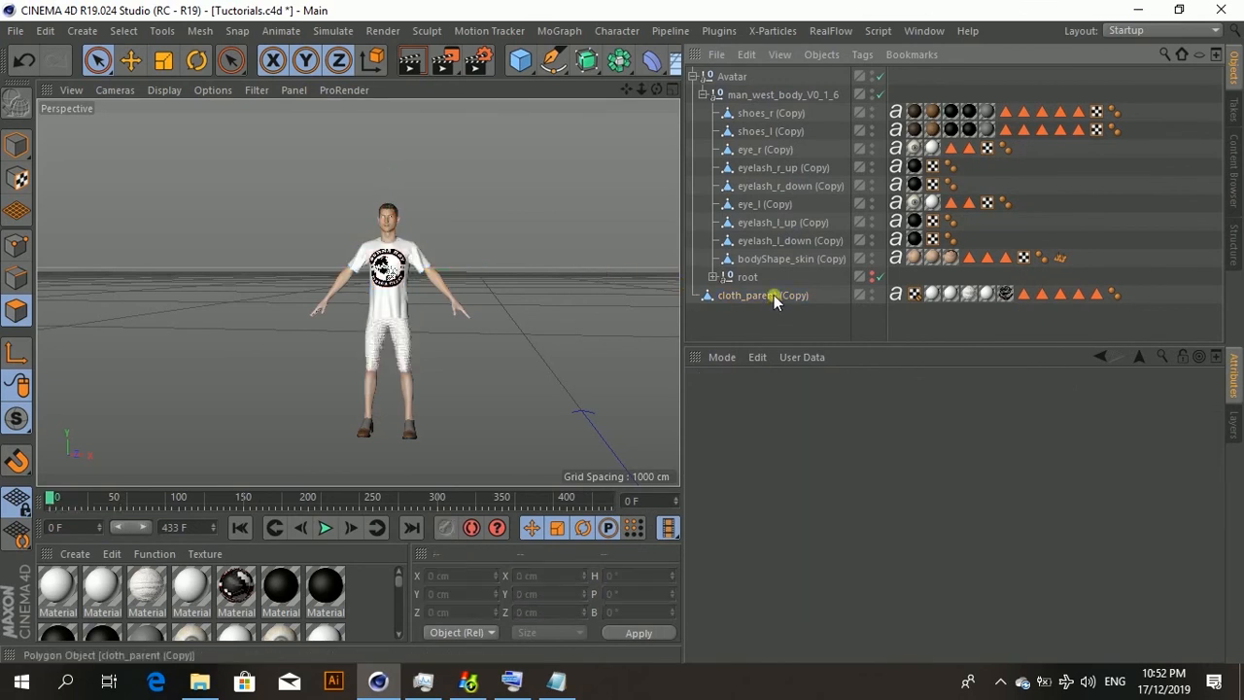
pyautogui.click(1040, 295)
pyautogui.click(770, 493)
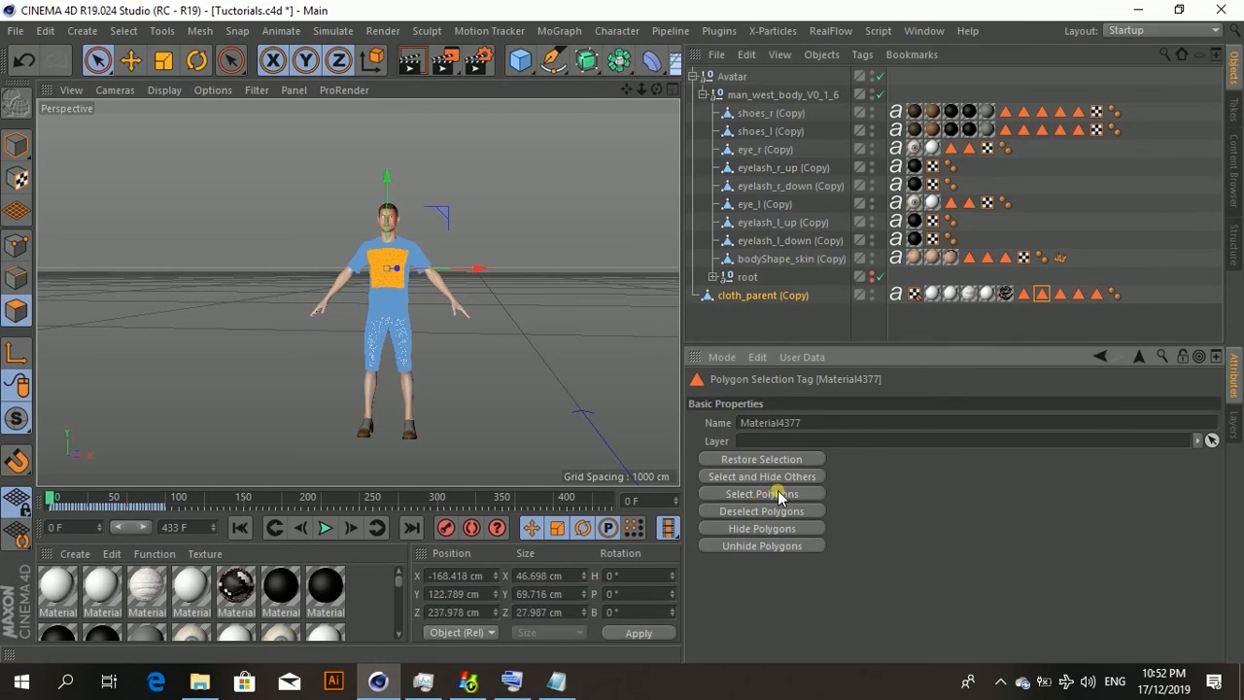
pyautogui.click(1060, 295)
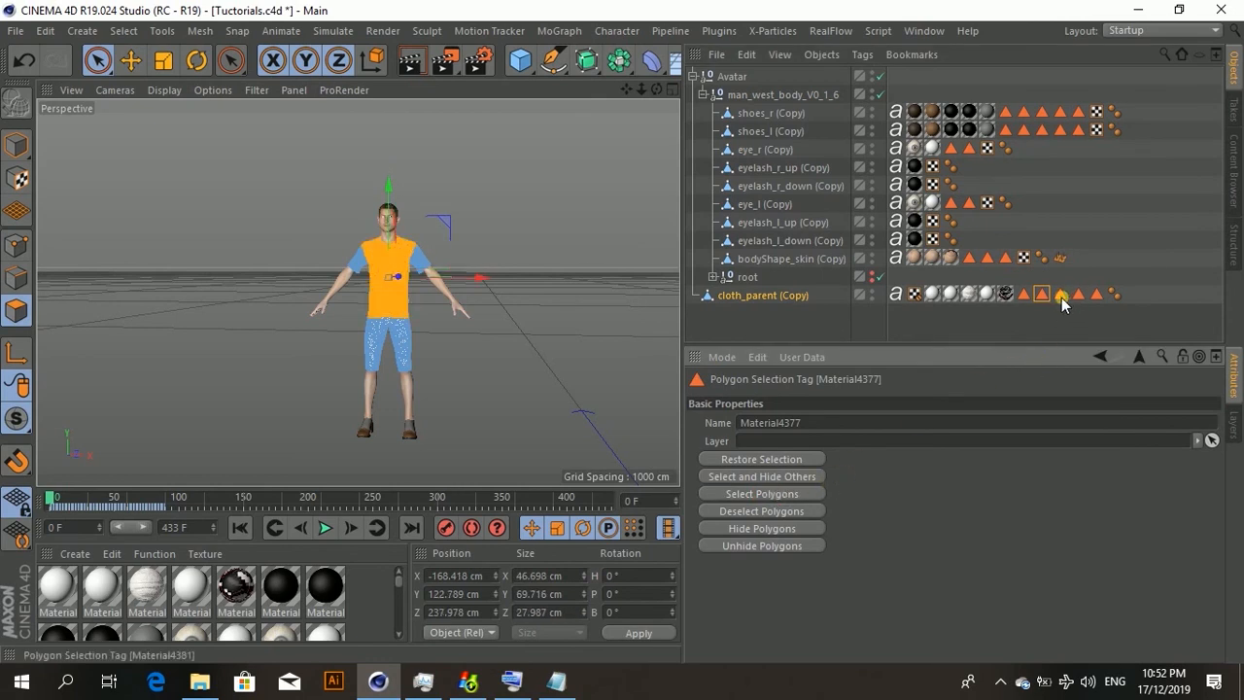
pyautogui.click(760, 494)
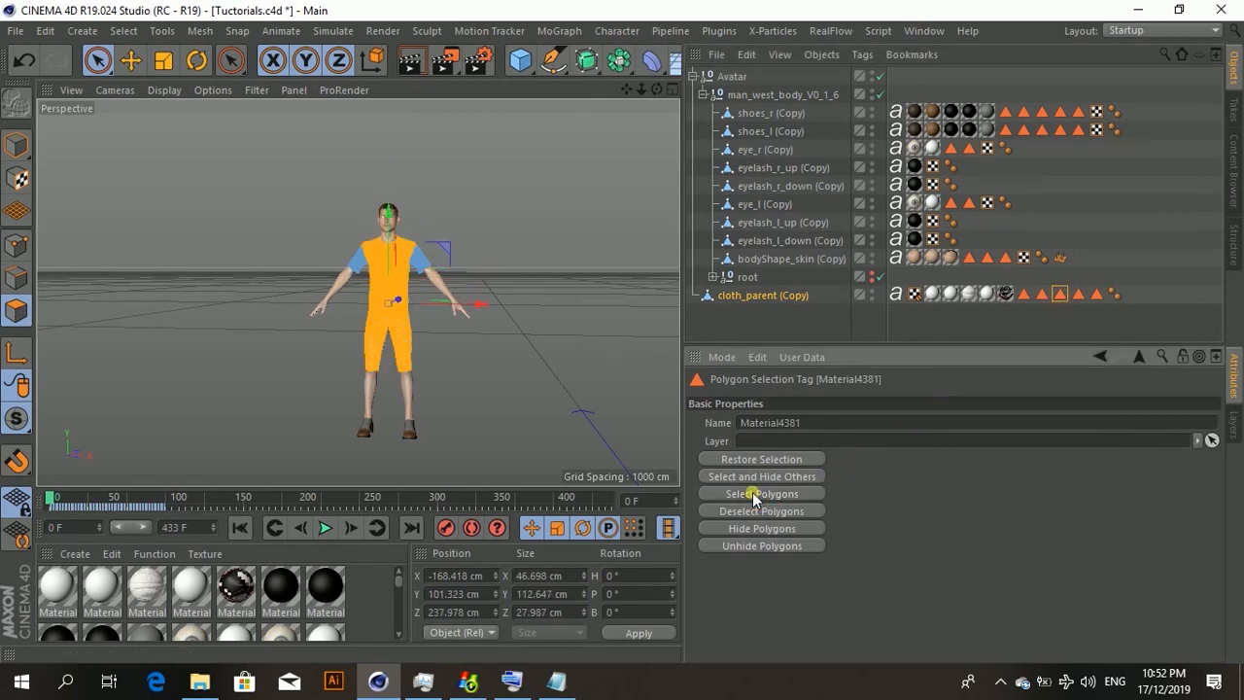
# Step: Select the polygons of the next two selection tags on cloth_parent (Copy), then clear the selection
pyautogui.click(1078, 295)
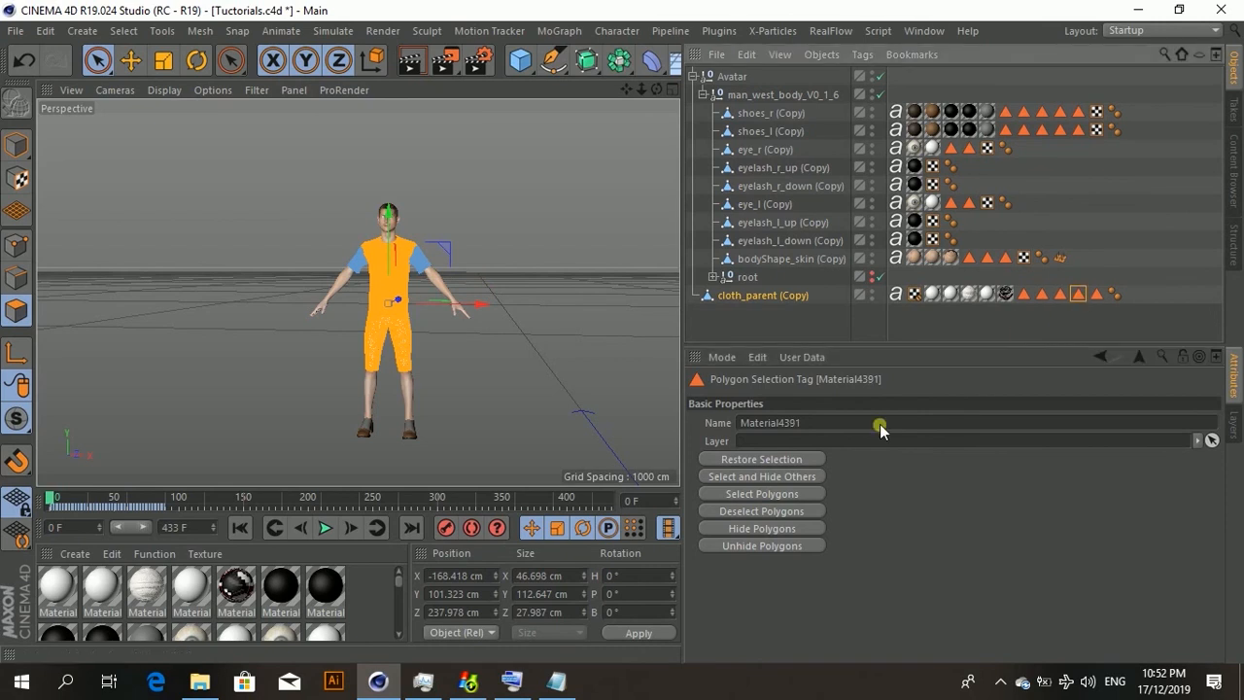
pyautogui.click(736, 497)
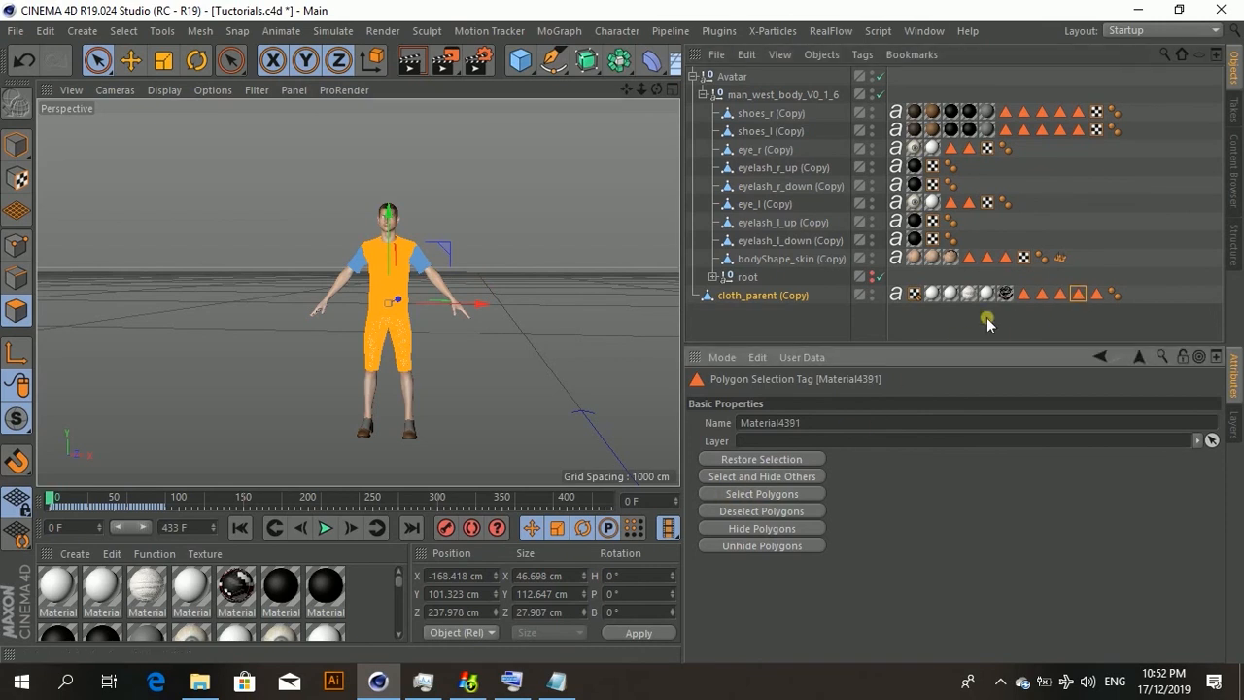
pyautogui.click(1023, 293)
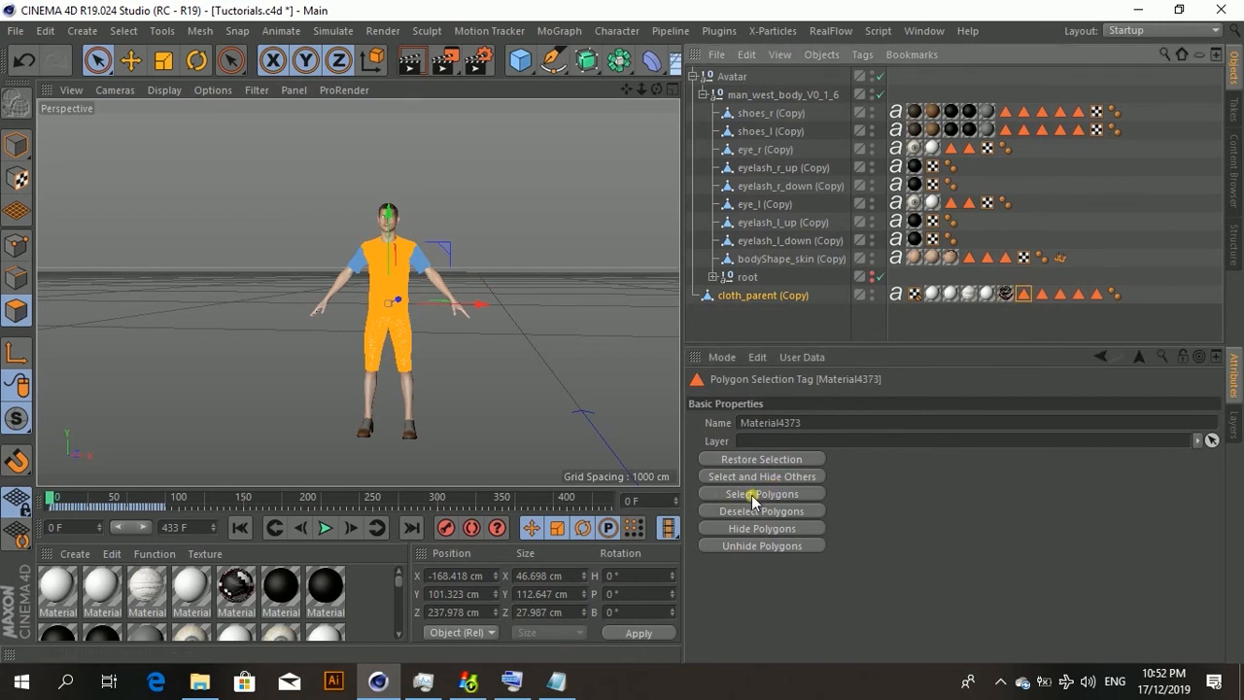
pyautogui.click(753, 495)
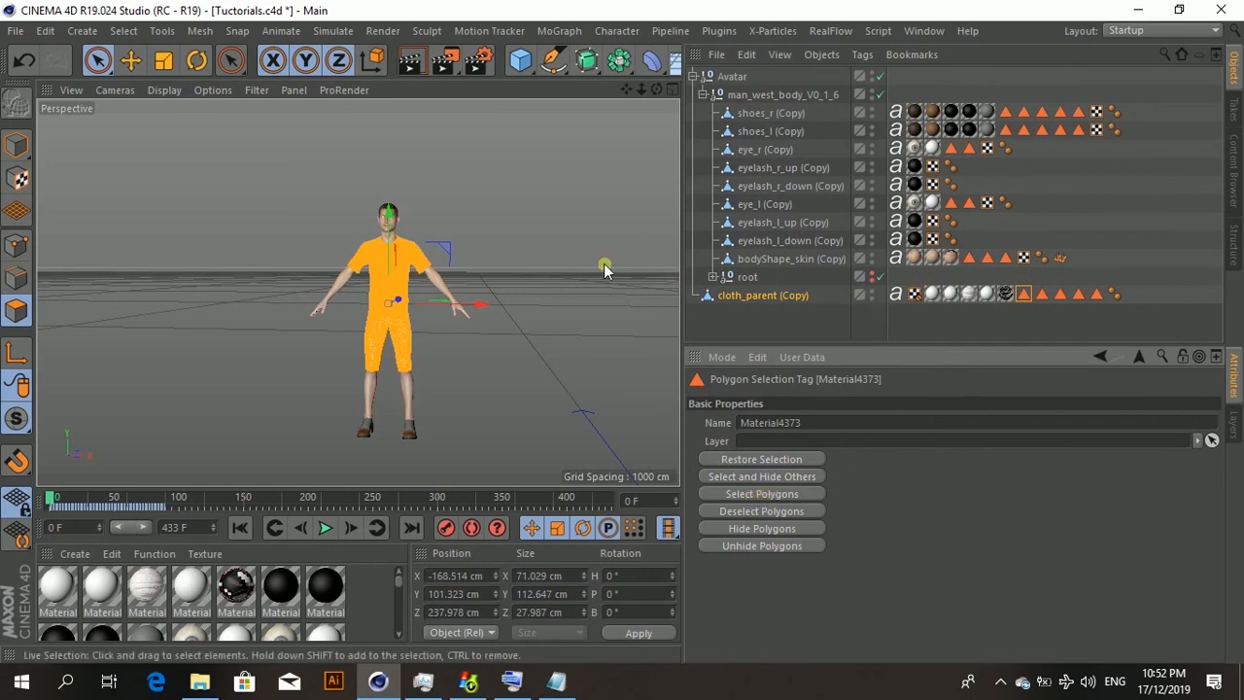
pyautogui.click(508, 262)
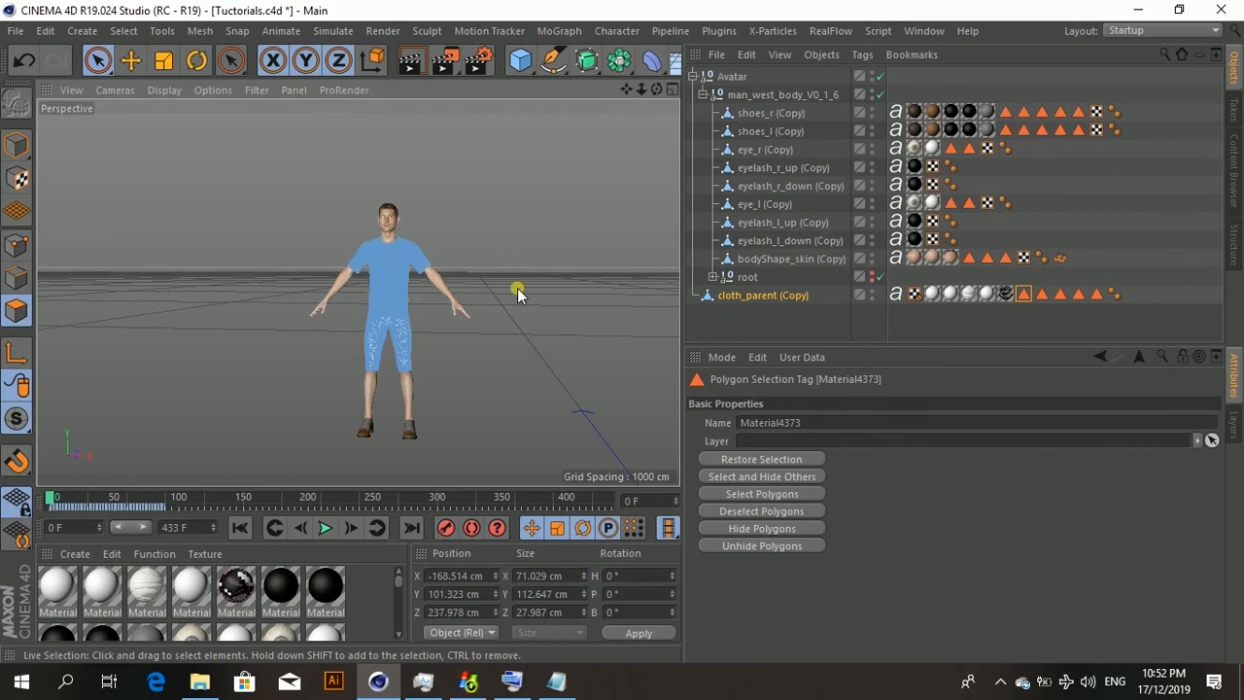